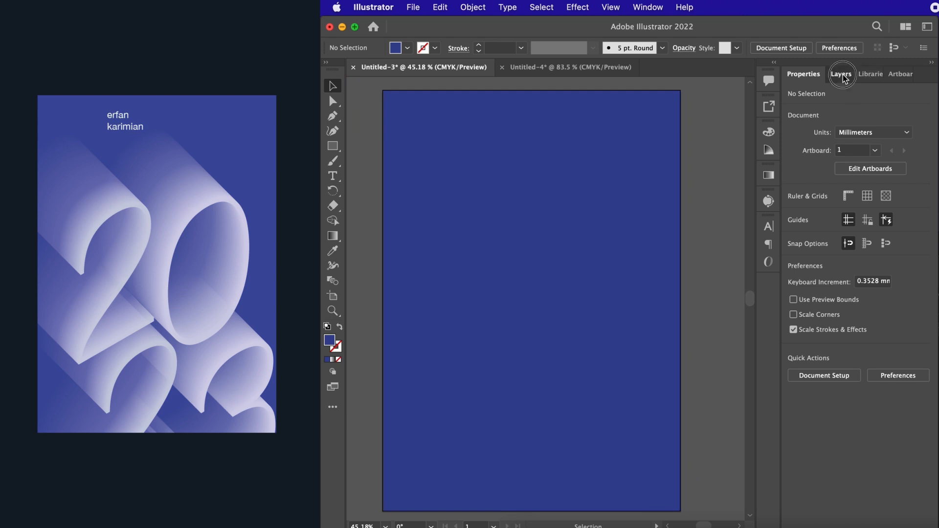
Step: Lock the blue background rectangle in the layer list and delete the white rectangle beneath it
left_click(828, 94)
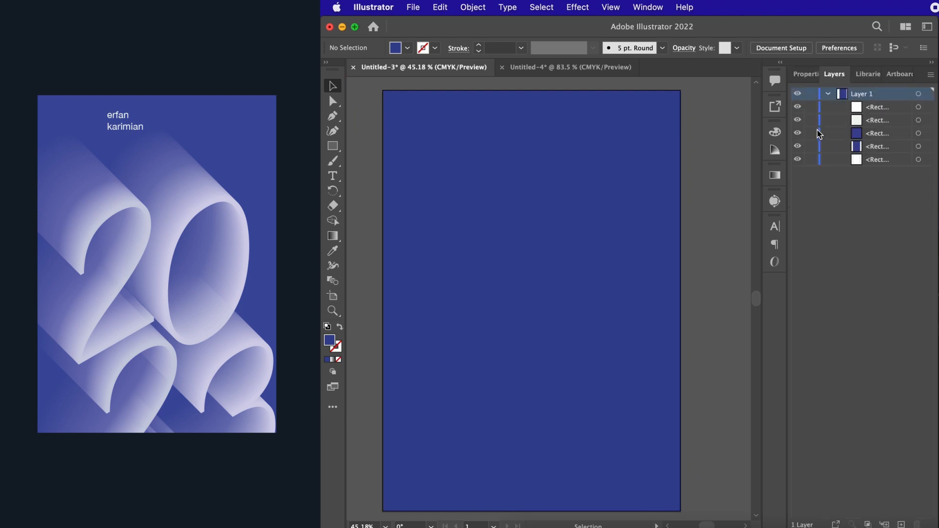
left_click(812, 146)
left_click(919, 147)
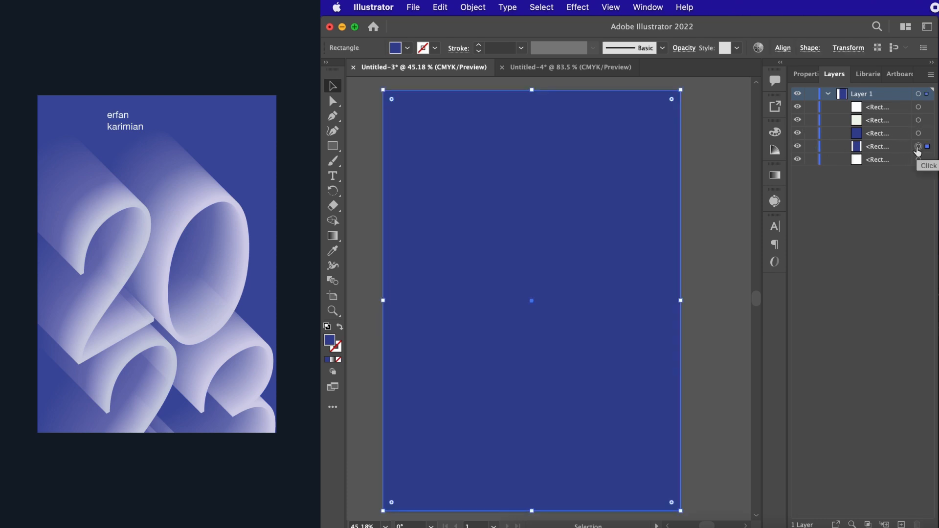
left_click(812, 148)
left_click(681, 224)
key("Delete")
Step: Draw a text area about 187 mm wide and 96 mm high across the upper part of the artboard
scroll(729, 204, "left", 2)
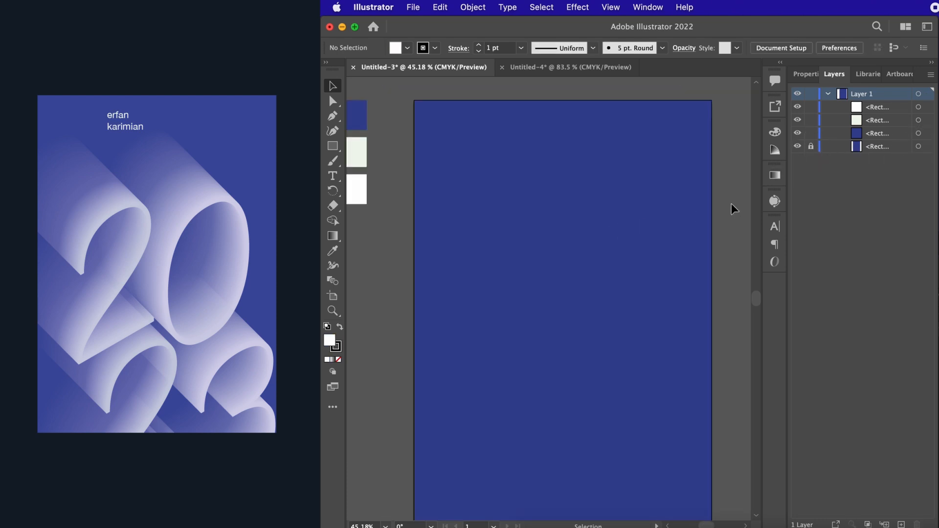
scroll(731, 203, "down", 1)
scroll(731, 203, "left", 1)
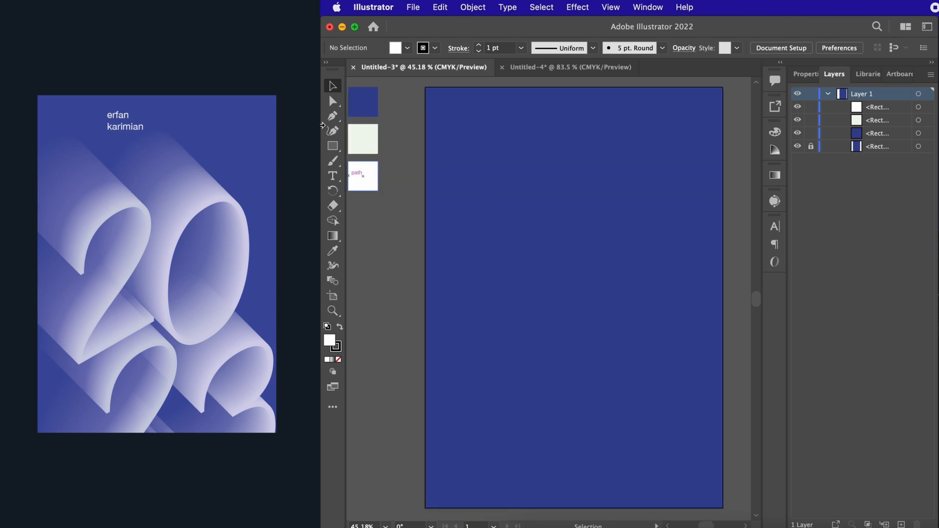
left_click(332, 175)
left_click_drag(440, 105, 706, 242)
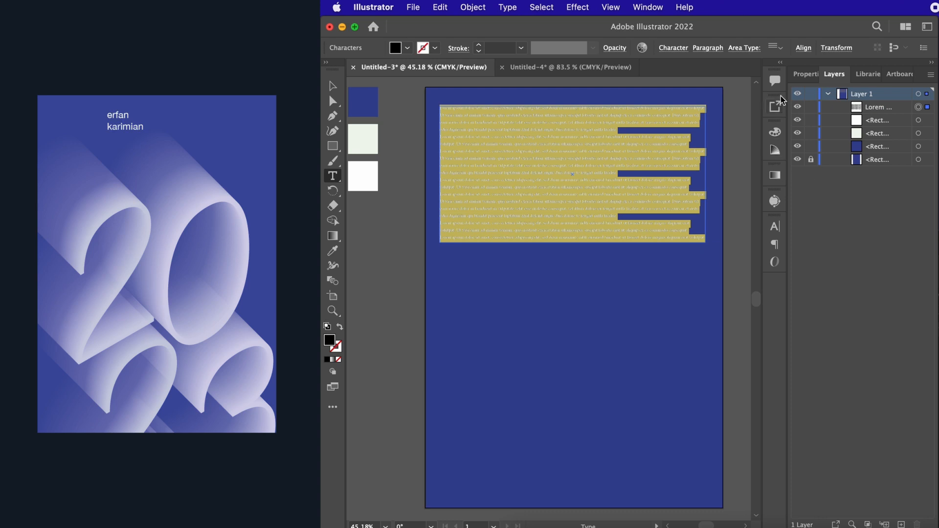
Step: Set the placeholder text to Helvetica Neue UltraLight at 72 pt
left_click(807, 74)
left_click(832, 317)
type("he")
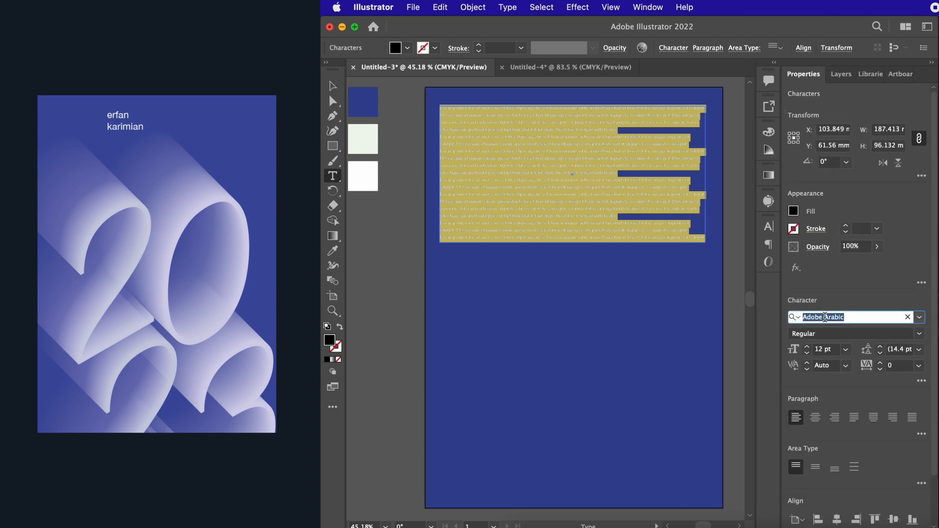
type("lvetica ne")
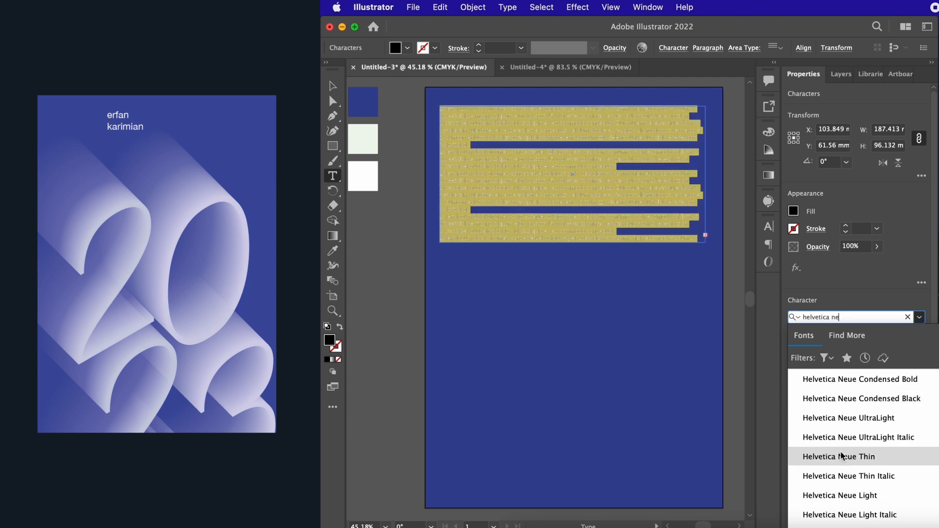
left_click(839, 417)
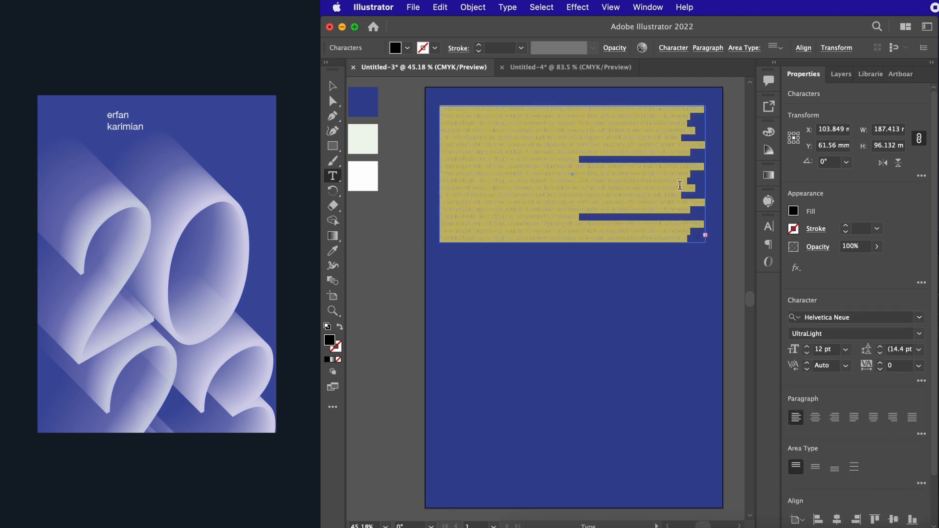
left_click(846, 349)
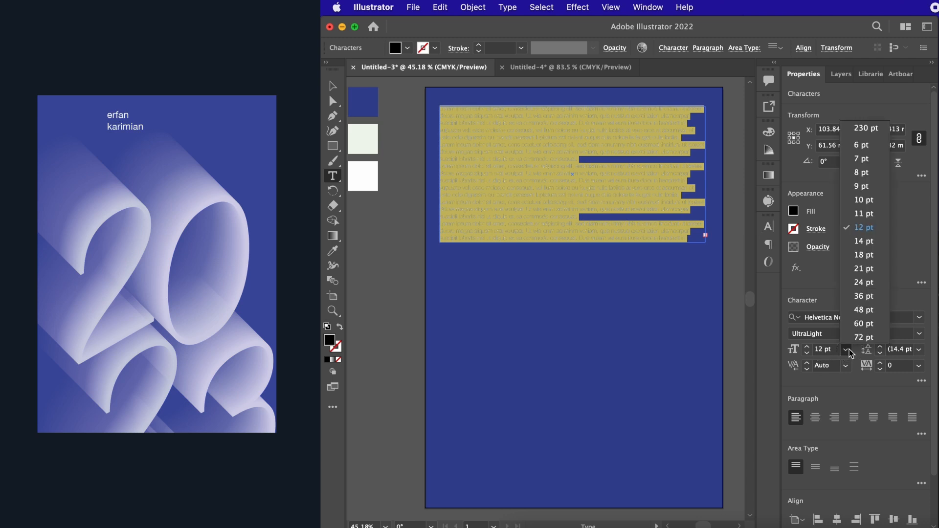
left_click(861, 345)
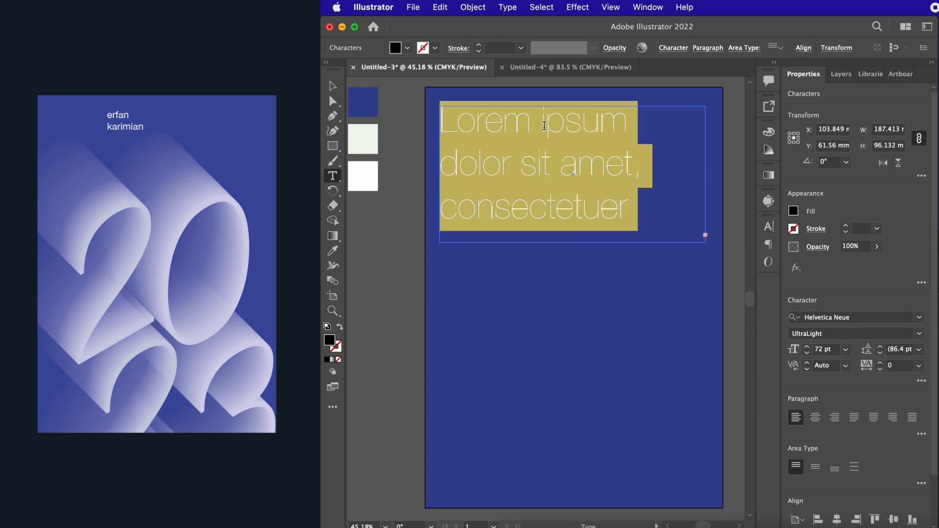
Step: Replace the placeholder text with 2023 and finish text editing
type("2023")
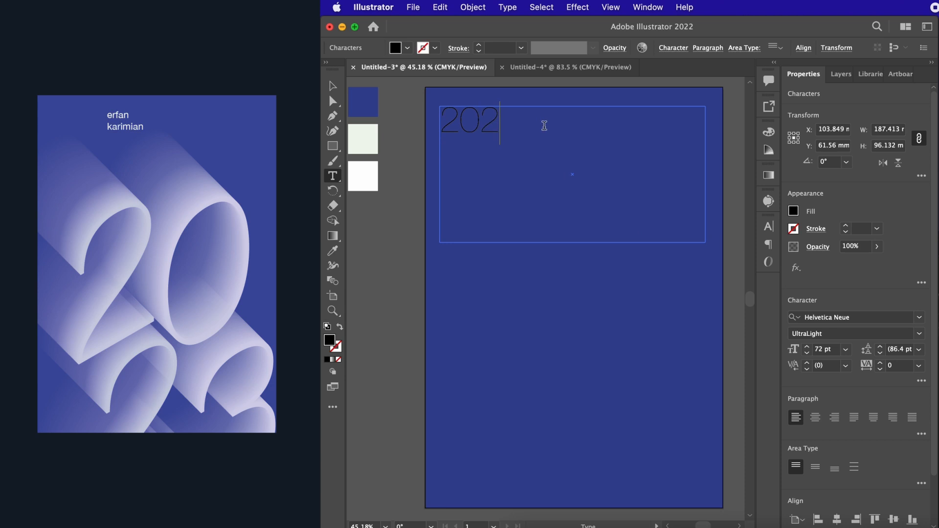
key("super+a")
key("Escape")
Step: Expand the 2023 text into outlines with the Object and Fill options enabled
left_click(473, 7)
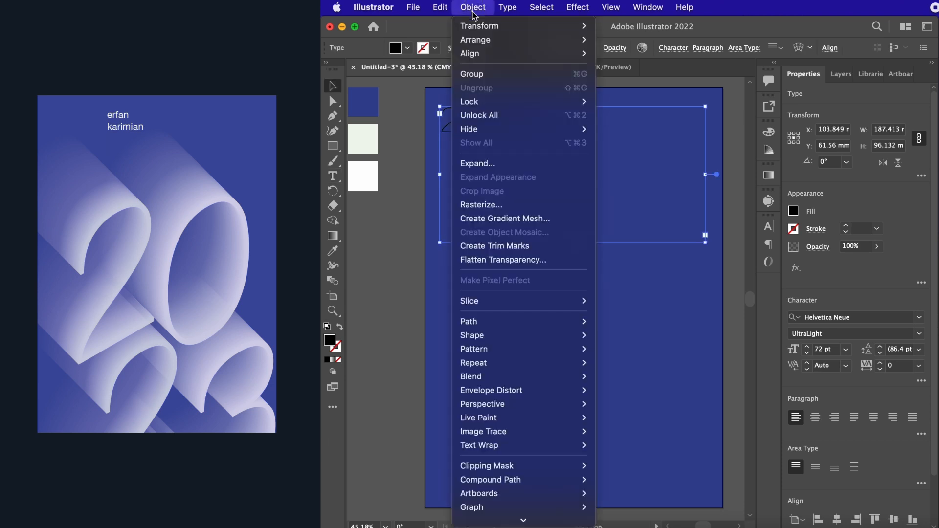
left_click(506, 169)
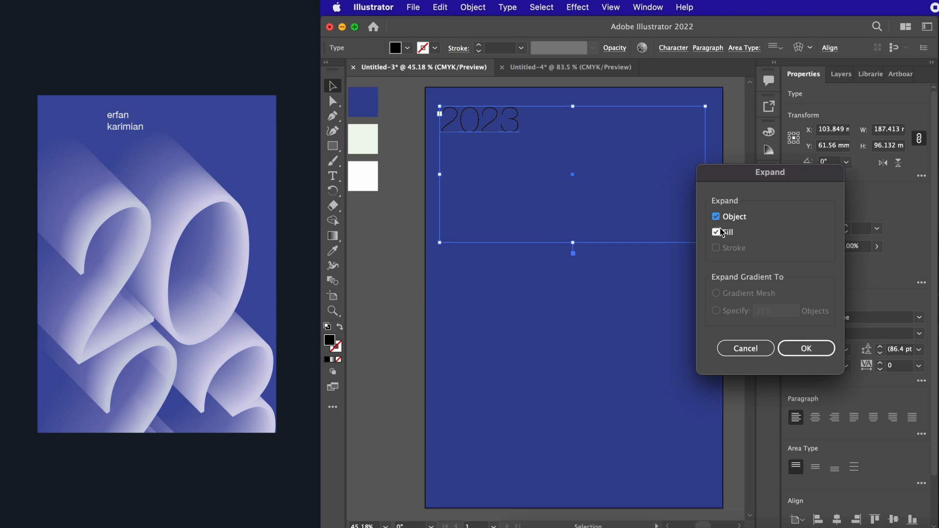
left_click(812, 351)
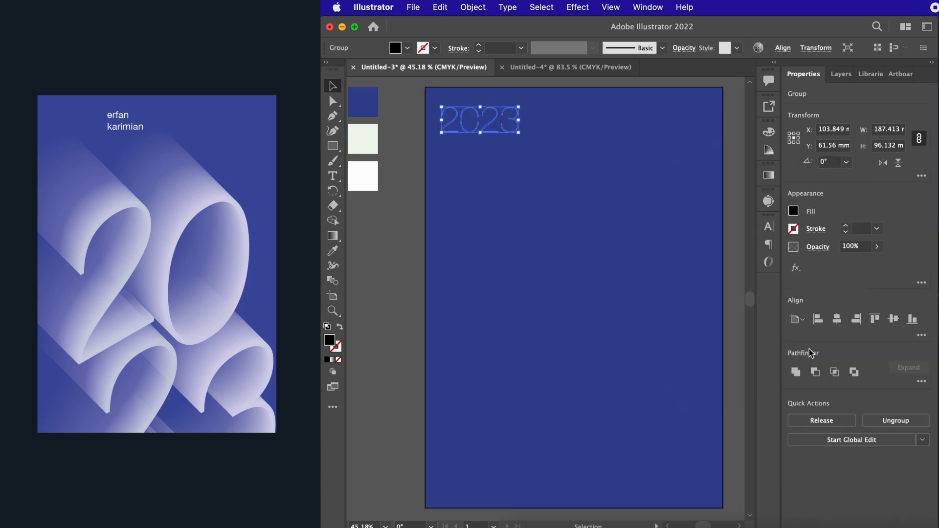
left_click(523, 221)
Step: Fill the outlined 2023 group with white
left_click(483, 125)
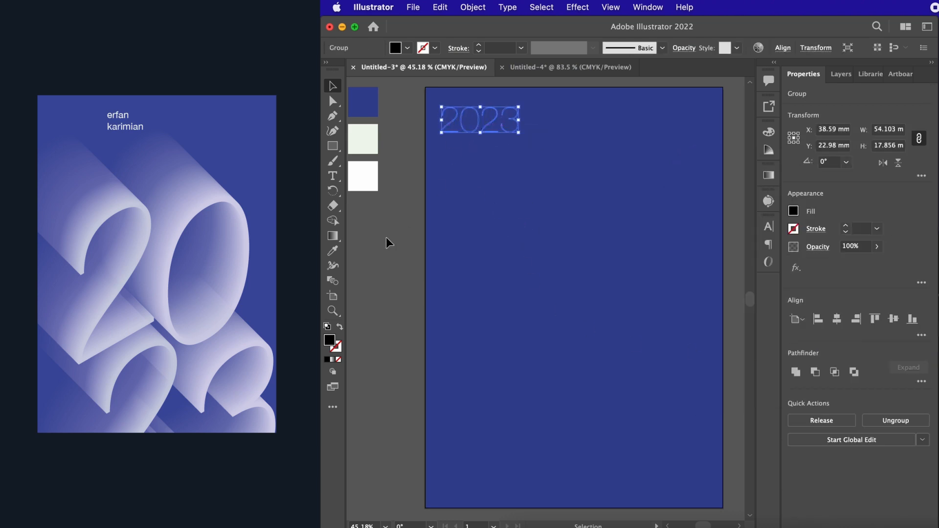
double_click(335, 342)
left_click_drag(654, 193, 588, 184)
left_click(903, 199)
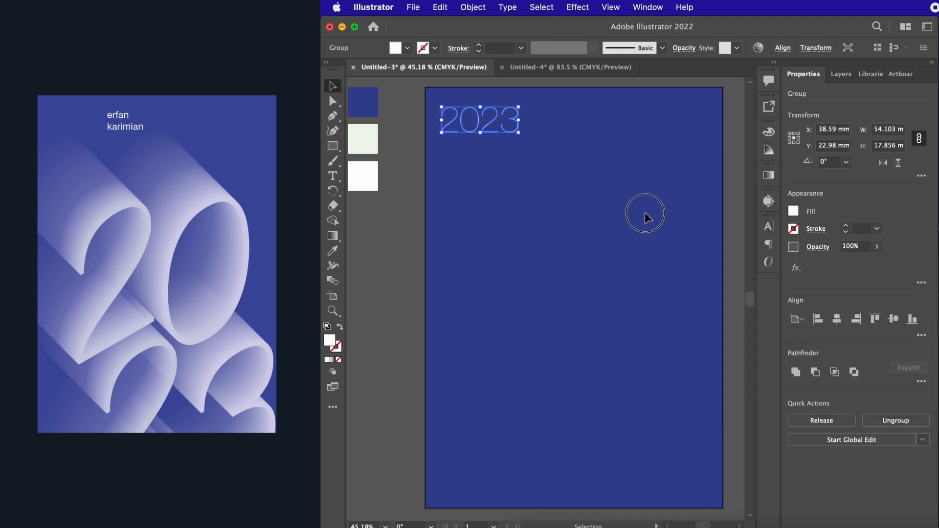
left_click(486, 200)
Step: Scale the 2023 group up to about 362 mm wide and 120 mm high, extending beyond the artboard
left_click(489, 119)
left_click_drag(519, 132, 718, 281)
scroll(718, 281, "down", 4)
scroll(718, 281, "right", 3)
scroll(718, 281, "down", 1)
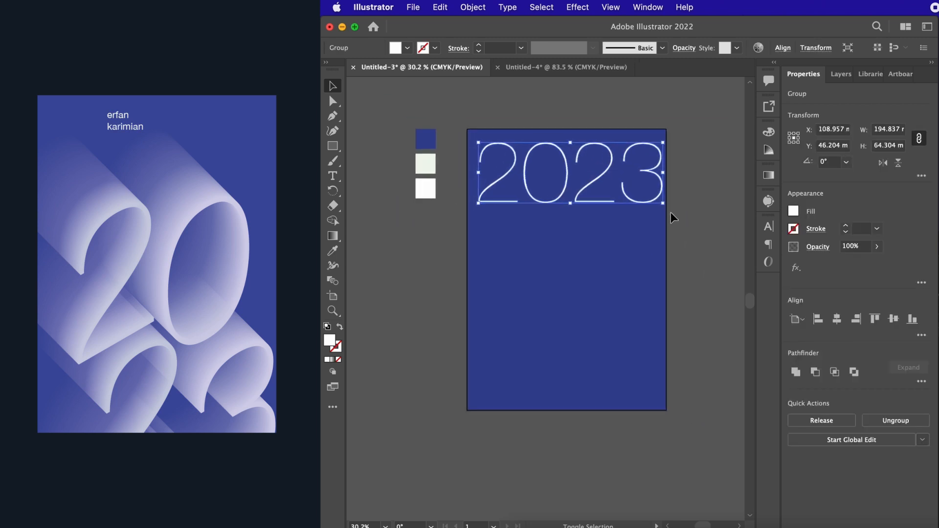
left_click_drag(663, 203, 592, 255)
scroll(593, 255, "left", 5)
left_click(697, 274)
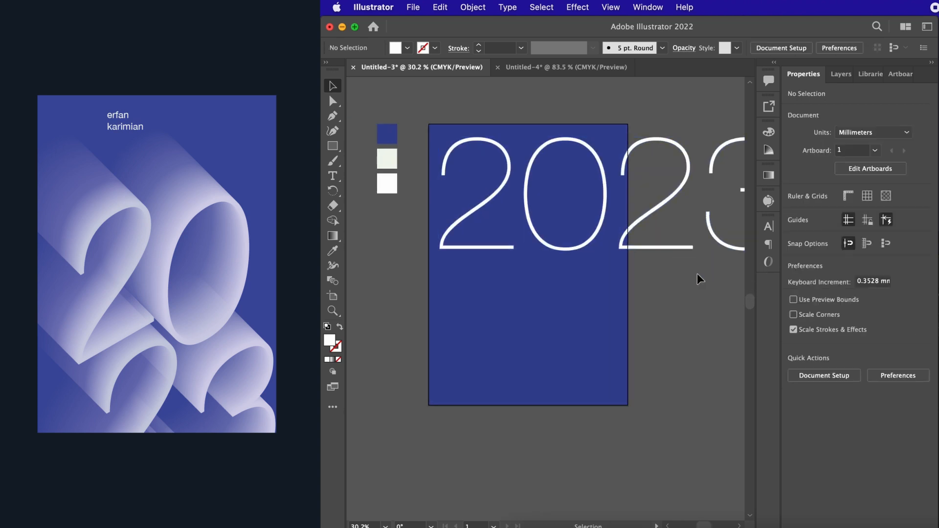
Step: Ungroup the 2023 outlines into separate digits and clear the selection
left_click(528, 193)
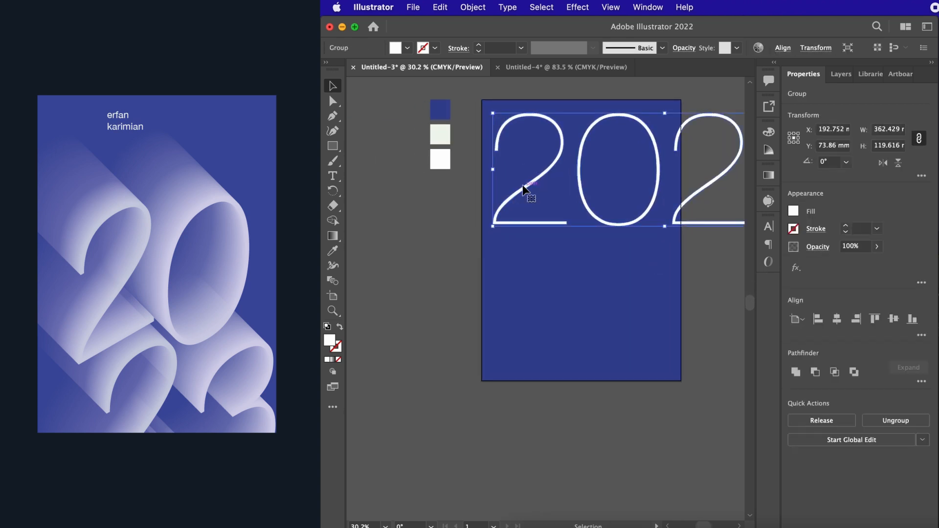
key("super")
left_click(474, 8)
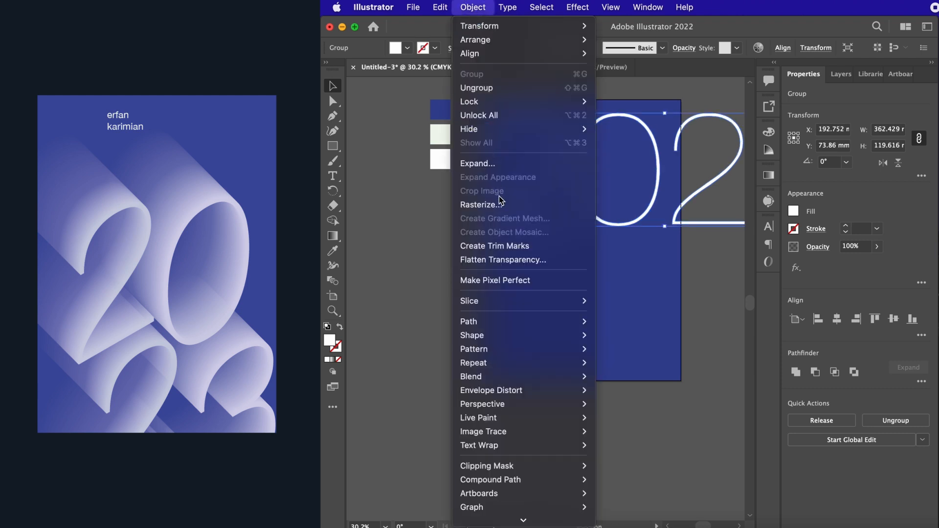
left_click(521, 90)
left_click(583, 281)
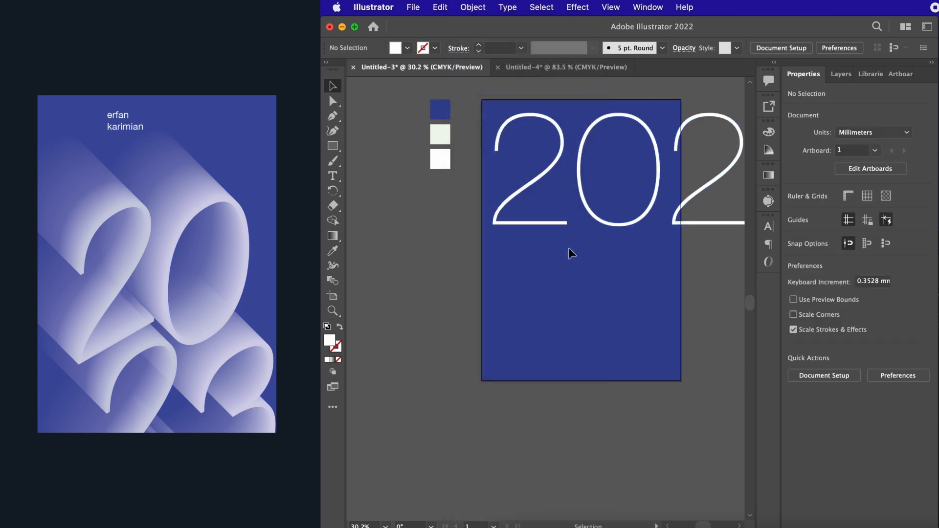
Step: Move the first digit 2 to the lower part of the artboard, centred at about X 95 mm, Y 214 mm
left_click(548, 172)
left_click_drag(551, 170, 594, 303)
scroll(586, 284, "up", 2)
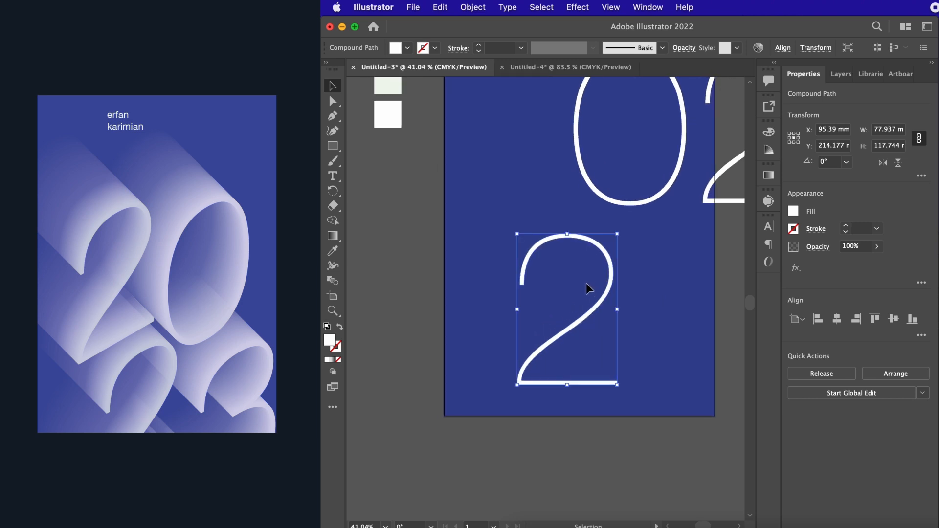
Step: Scale the lower digit 2 to 85% horizontally with Transform Each, at 100% vertical scale
left_click(481, 8)
mouse_move(558, 26)
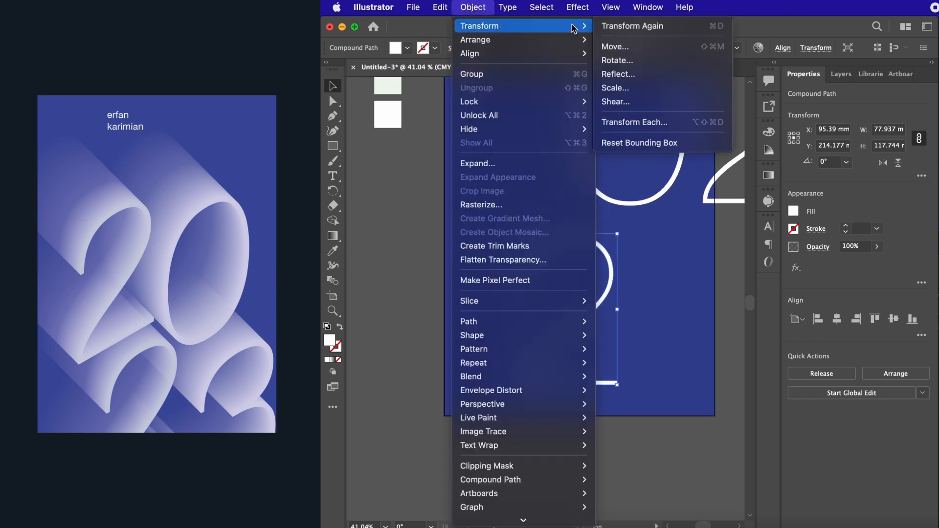
left_click(631, 124)
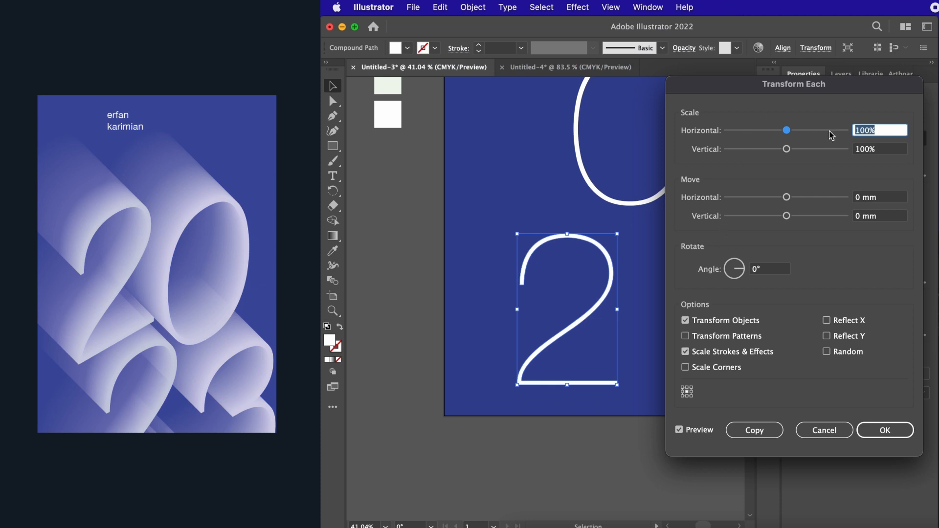
left_click_drag(787, 130, 777, 132)
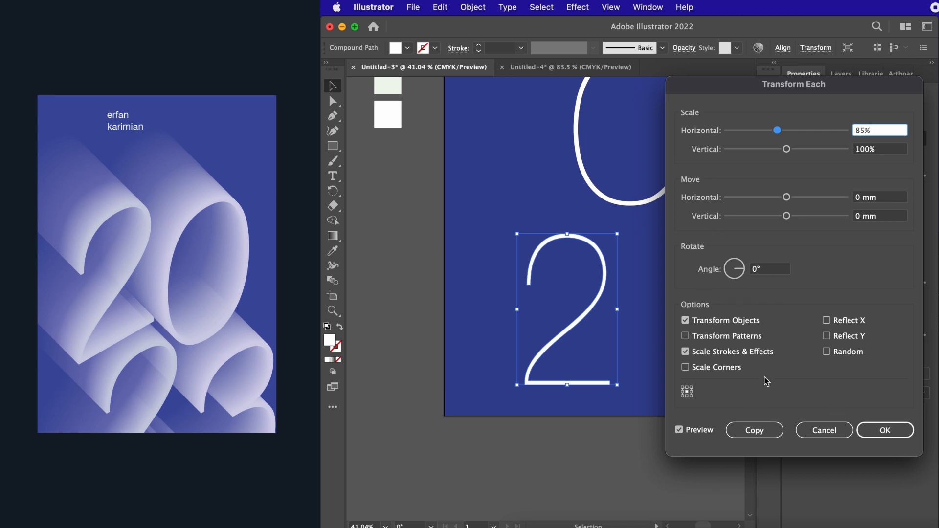
left_click(883, 430)
Step: Shear the narrowed digit 2 by -30° along the vertical axis and deselect it
left_click(482, 9)
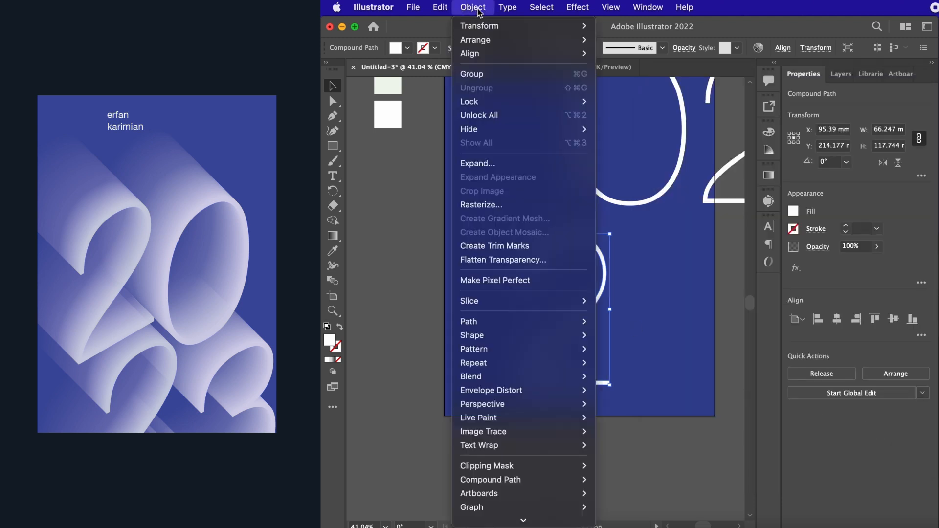
mouse_move(503, 27)
left_click(627, 100)
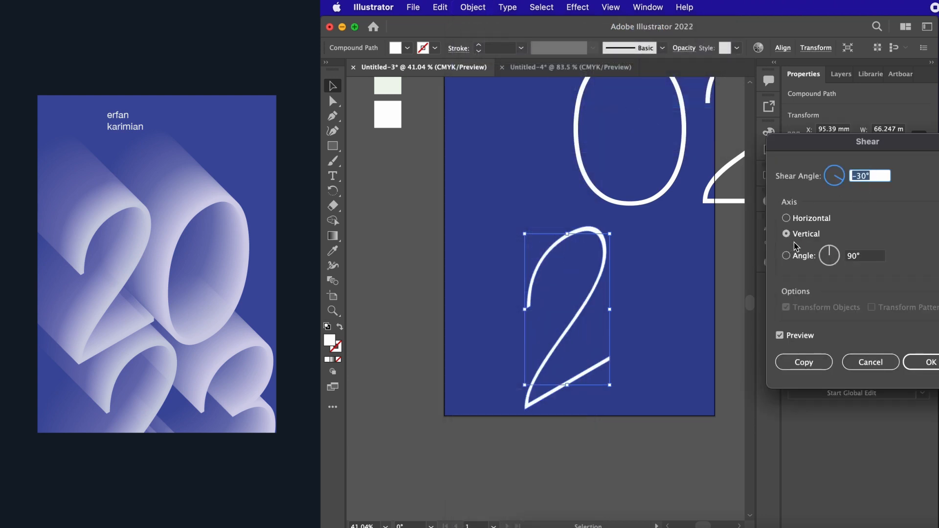
left_click(919, 366)
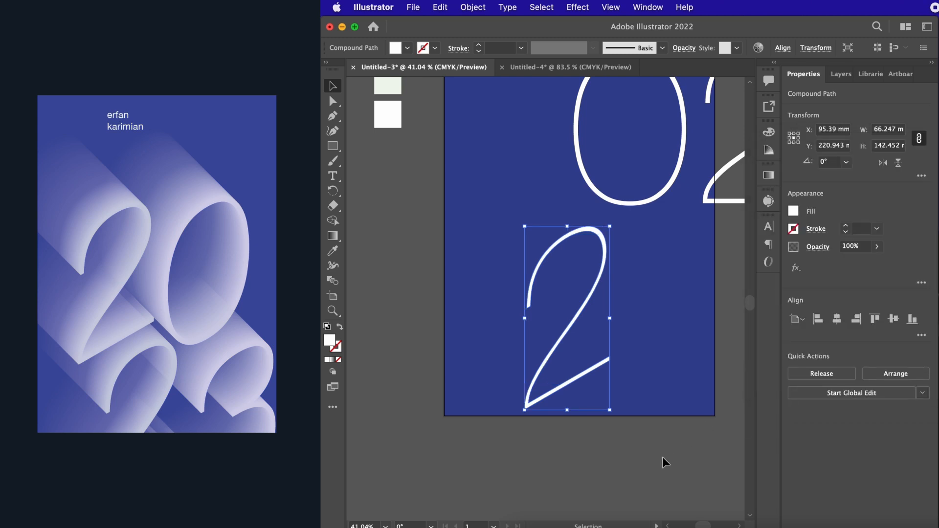
left_click(662, 457)
scroll(663, 457, "left", 3)
scroll(662, 457, "down", 1)
Step: Create a copy of the sheared 2 moved -30 mm horizontally and -30 mm vertically
left_click(617, 312)
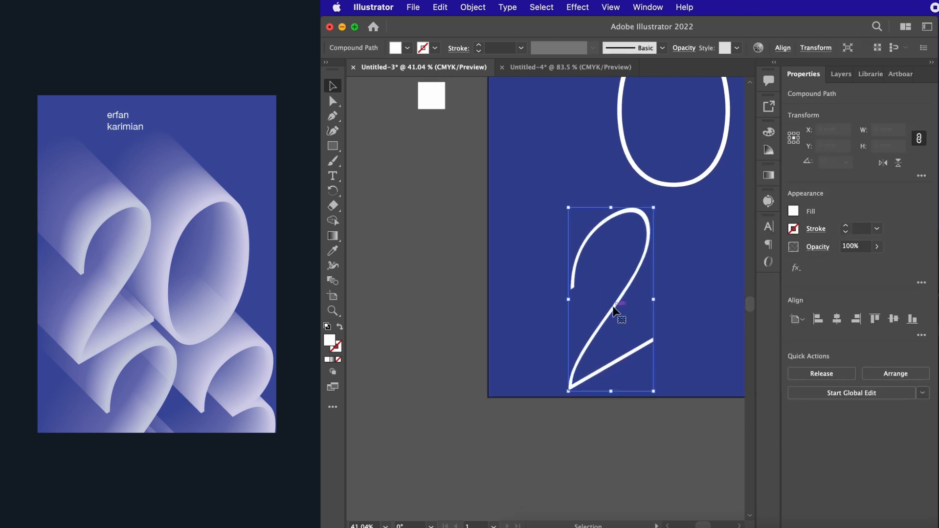
left_click(474, 8)
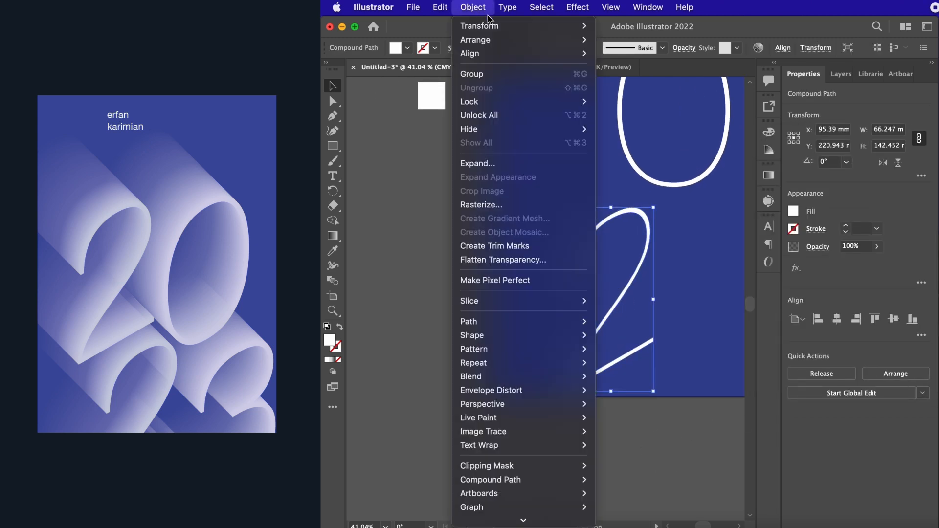
mouse_move(491, 25)
left_click(631, 52)
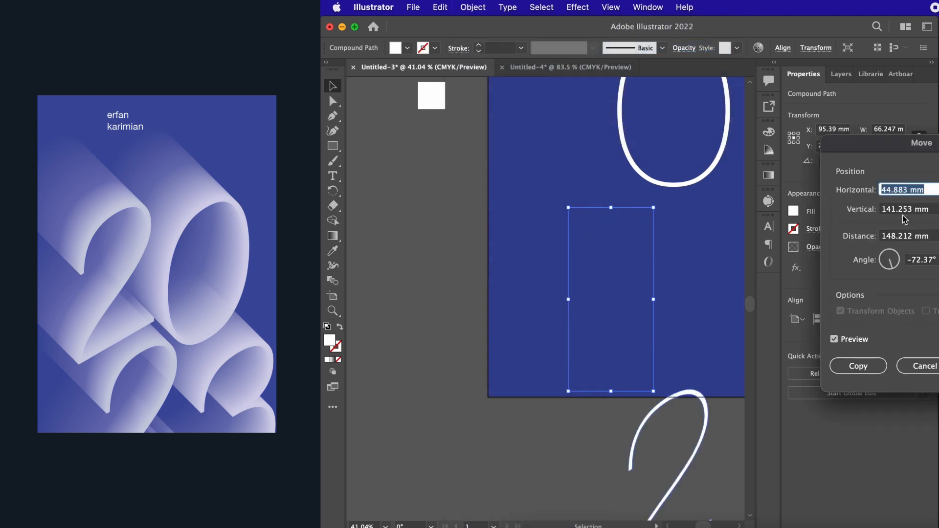
left_click_drag(900, 149, 783, 151)
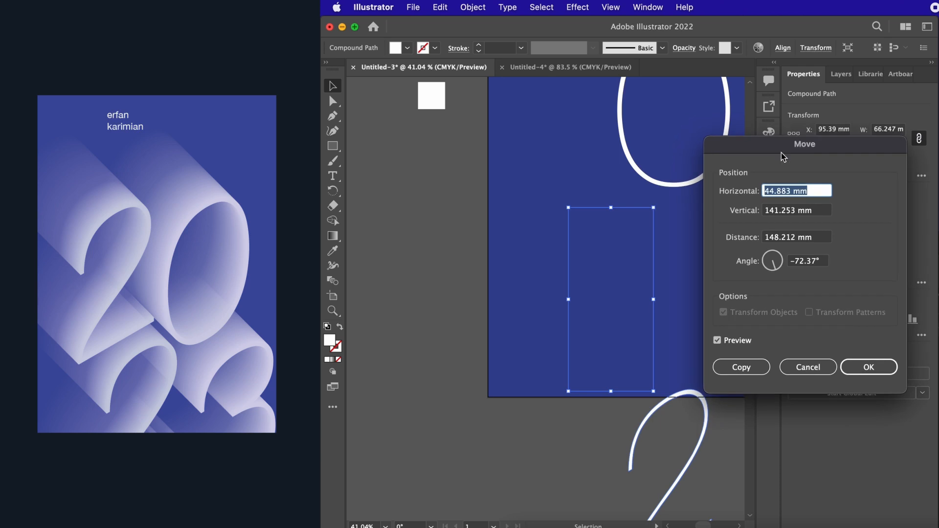
left_click(779, 191)
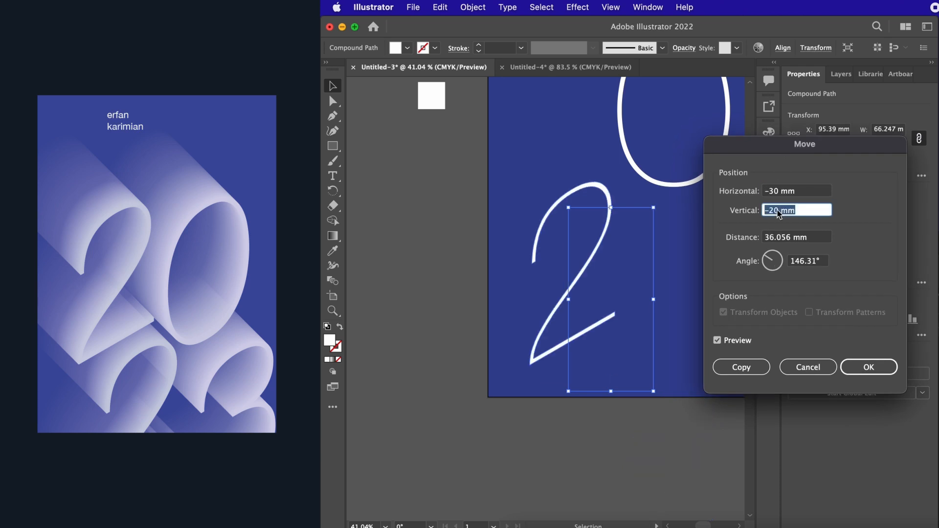
key("shift+Down")
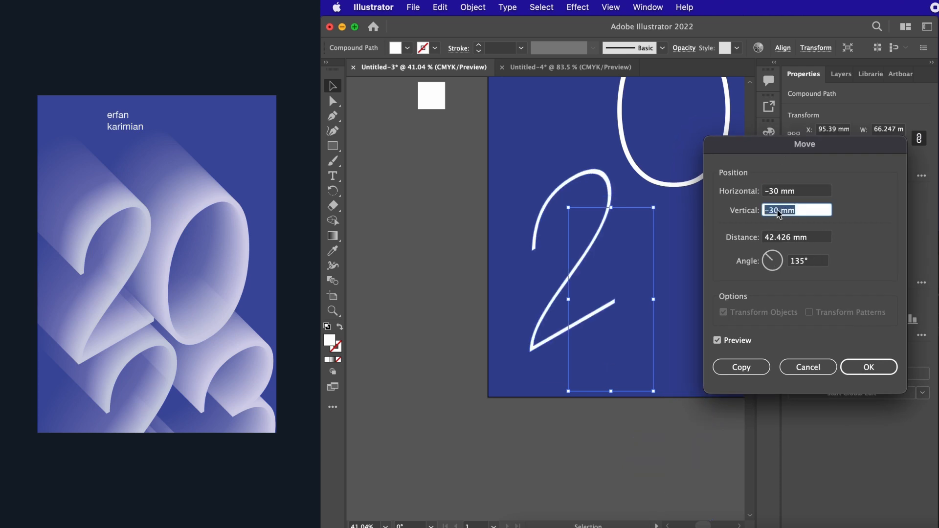
left_click(741, 367)
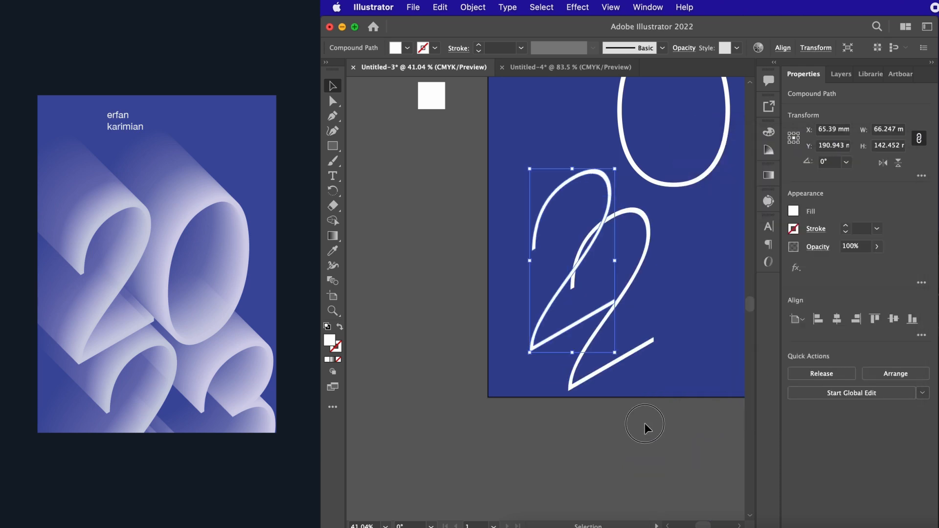
Step: Repeat the offset copy on the second sheared 2 to add a third one another -30 mm horizontally and -30 mm vertically
left_click(645, 423)
left_click(606, 181)
key("super+d")
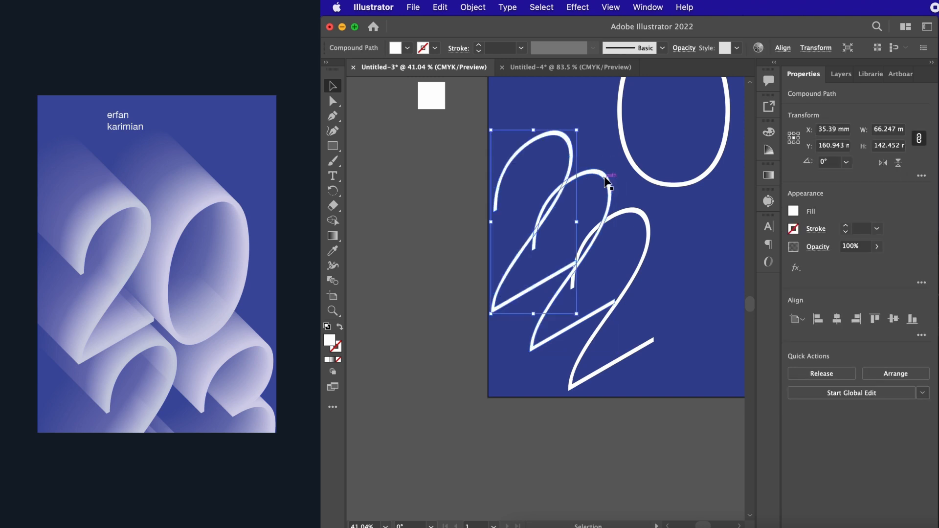
left_click(694, 296)
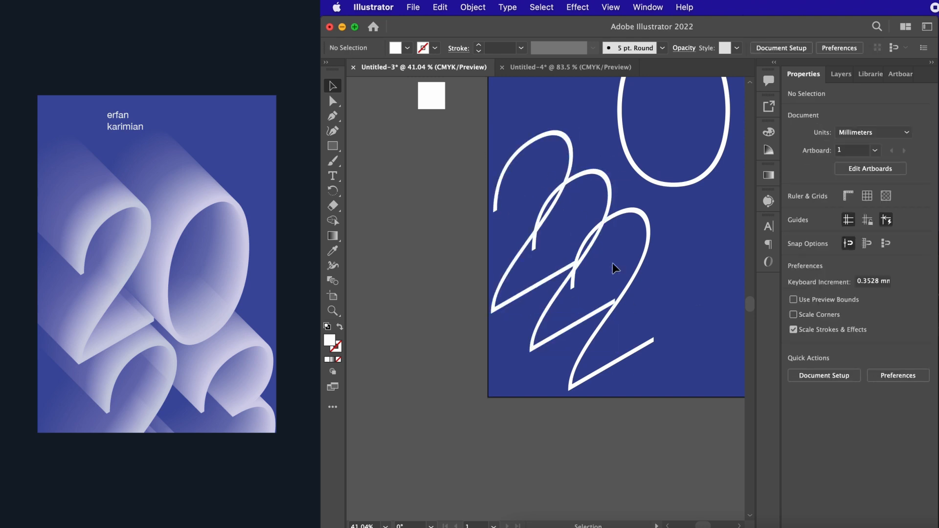
Step: Fill the original sheared 2, the lowest of the three, with the pale green of the sample swatch using the Eyedropper
left_click(586, 176)
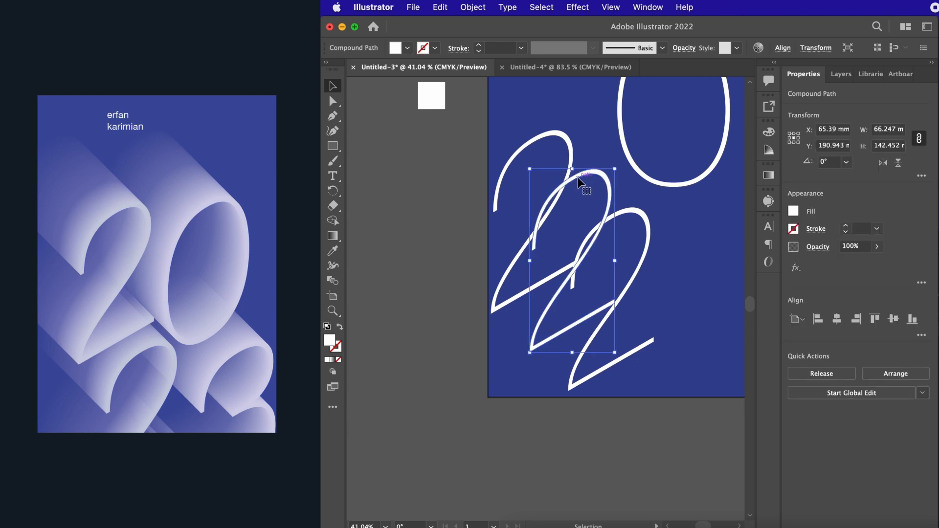
left_click(640, 214)
scroll(640, 216, "up", 1)
scroll(640, 216, "up", 2)
scroll(640, 216, "right", 1)
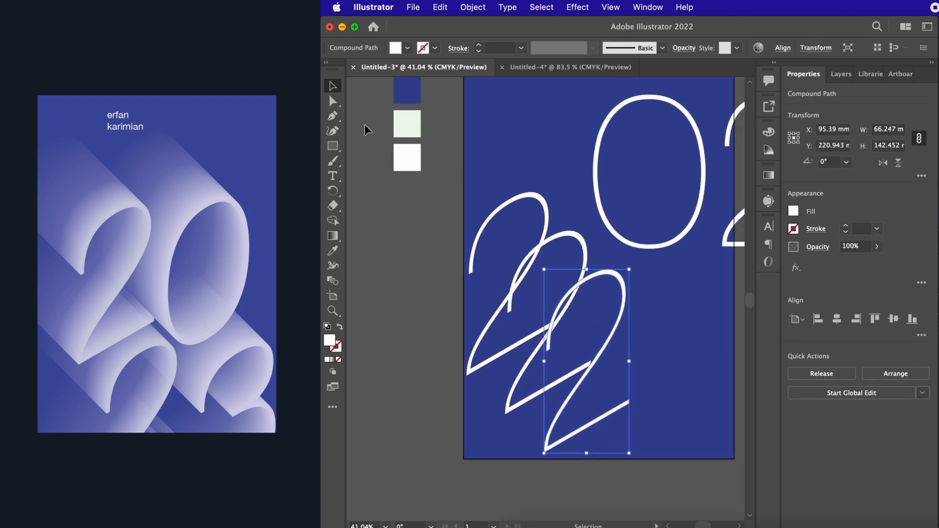
left_click(333, 251)
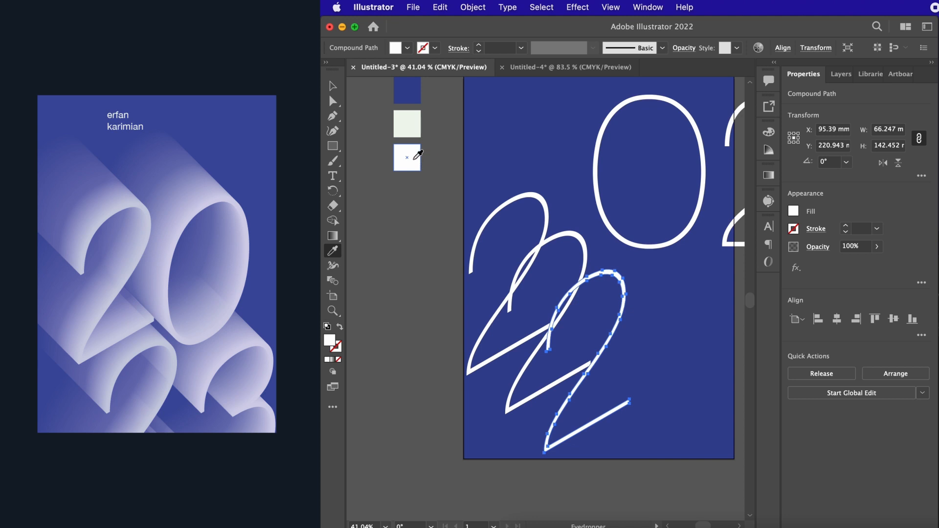
left_click(411, 122)
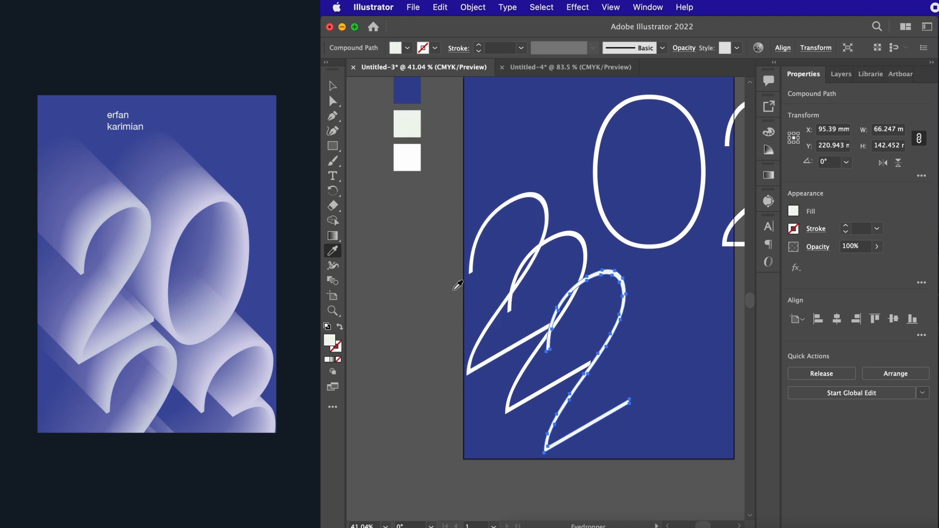
Step: Use the Eyedropper to give the middle and rear copies of the 2 the white sample swatch's fill
left_click(332, 86)
left_click(585, 243)
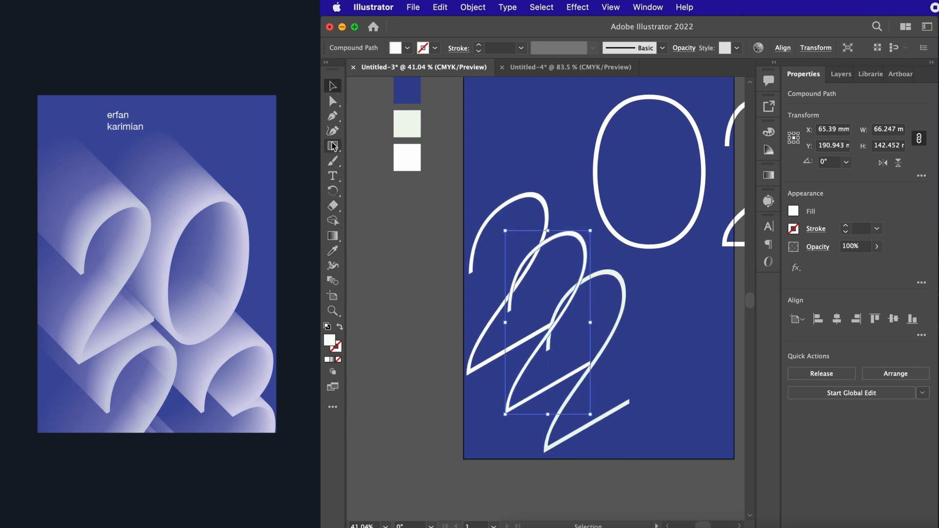
left_click(333, 251)
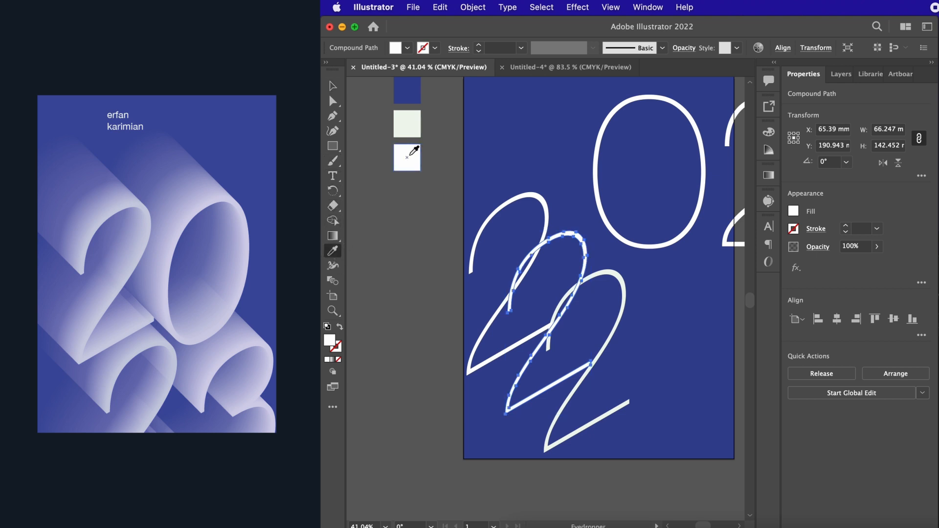
left_click(333, 88)
left_click_drag(550, 235, 512, 198)
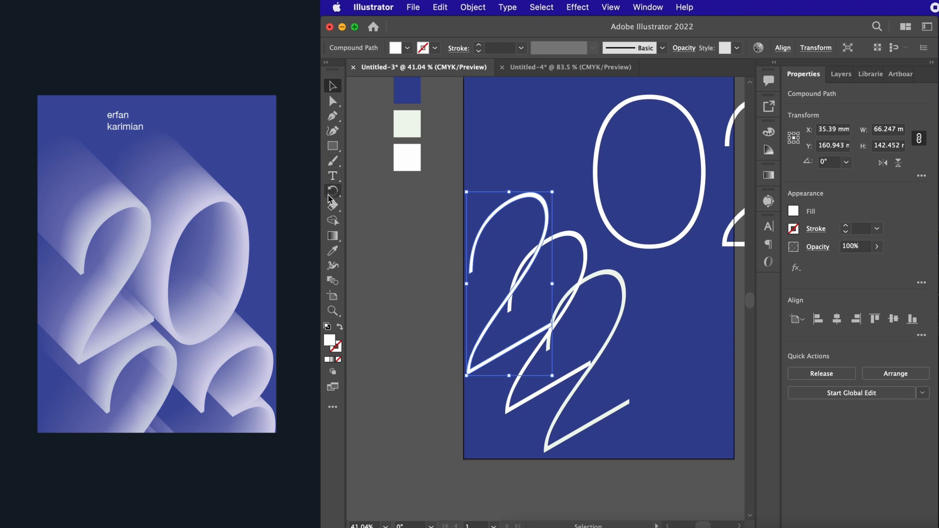
left_click(333, 251)
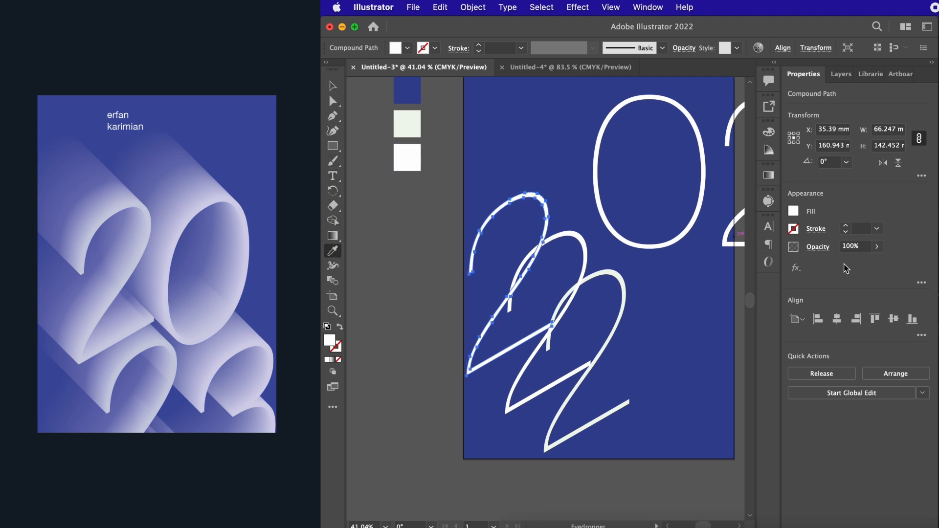
Step: Reverse the stacking order of the three sheared 2s so the pale green one lies on top, and deselect them
left_click(879, 247)
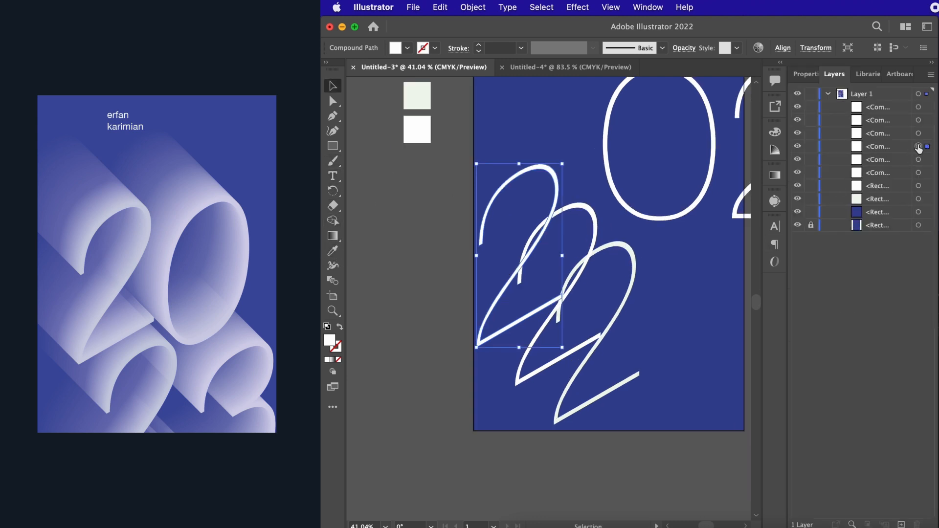
left_click(920, 134)
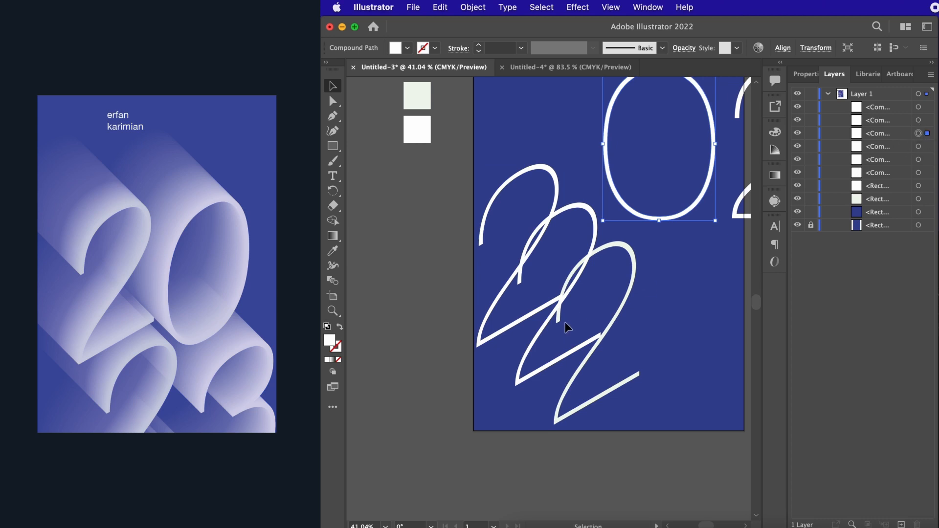
left_click(620, 308)
left_click(594, 218, "shift")
left_click(560, 186, "shift")
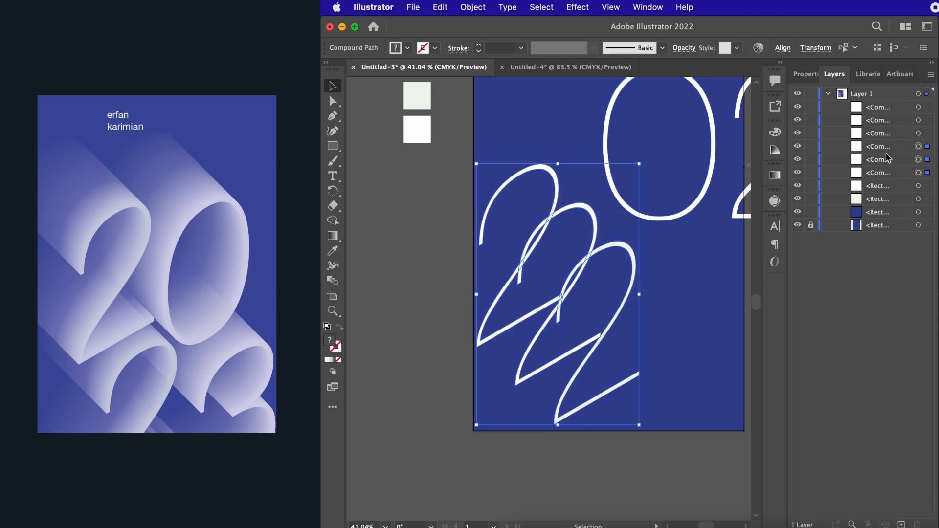
left_click(904, 150)
left_click(648, 451)
Step: Select all three sheared 2s, starting with the pale green one, and make a blend from them
left_click(622, 381)
left_click(542, 340)
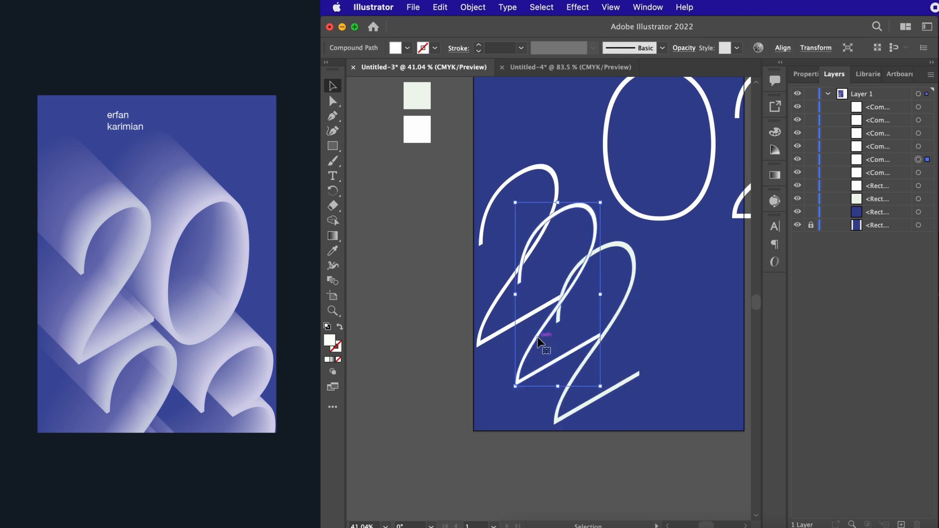
left_click(583, 362)
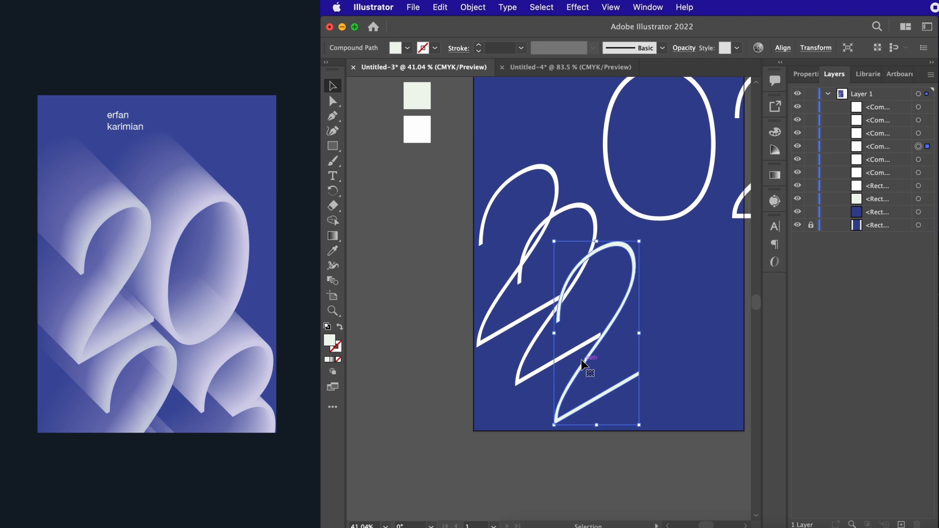
left_click(527, 354, "shift")
left_click(501, 332, "shift")
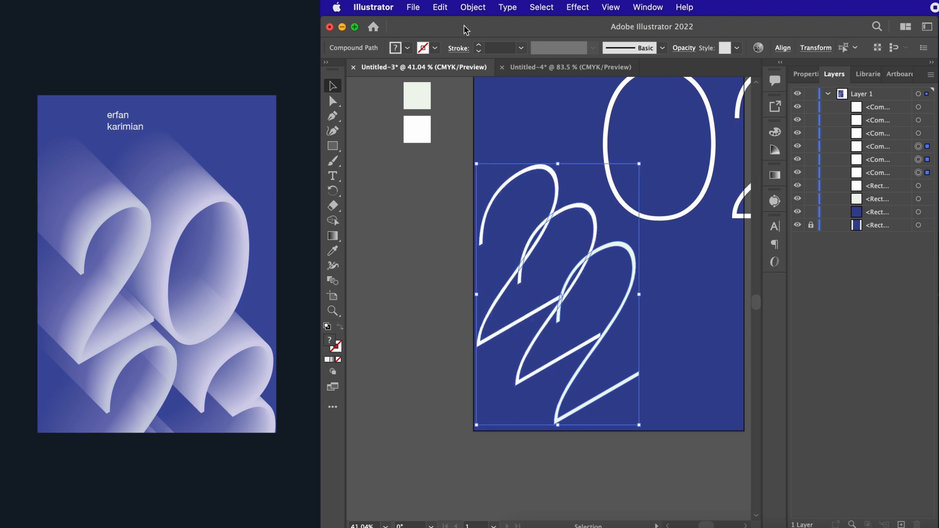
left_click(472, 7)
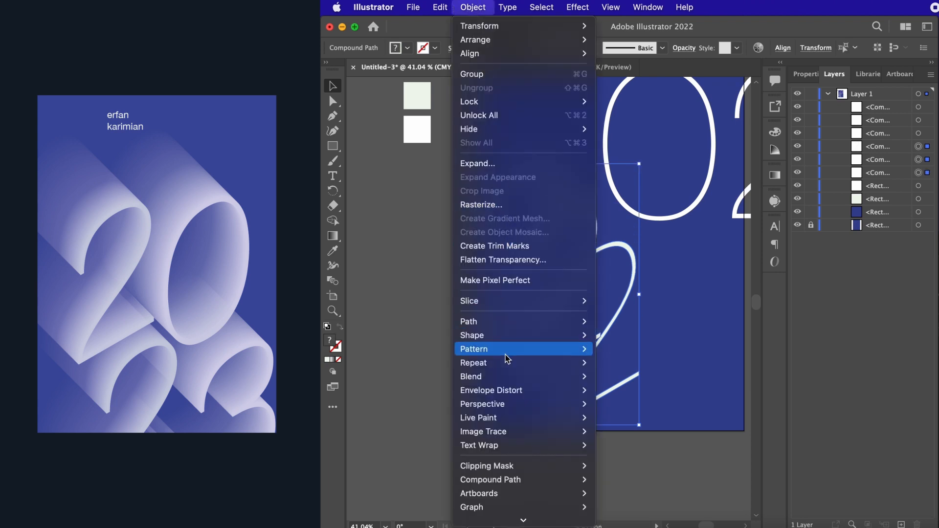
mouse_move(509, 376)
left_click(615, 380)
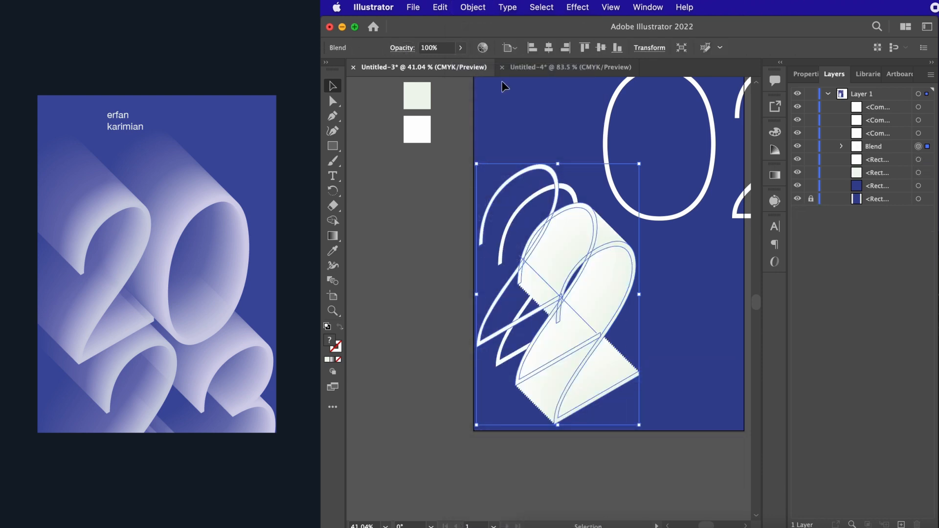
Step: Set the blend's spacing to 110 Specified Steps, apply the blend options and deselect it
left_click(471, 7)
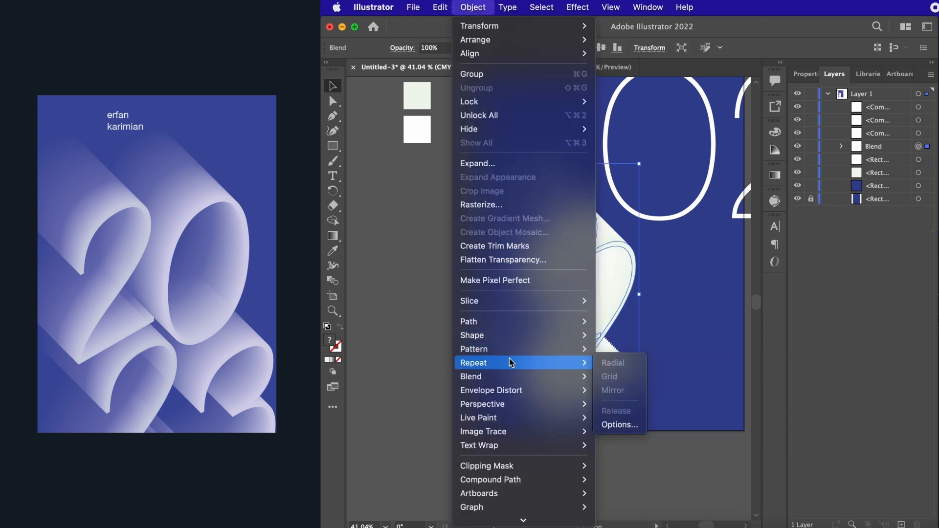
mouse_move(510, 376)
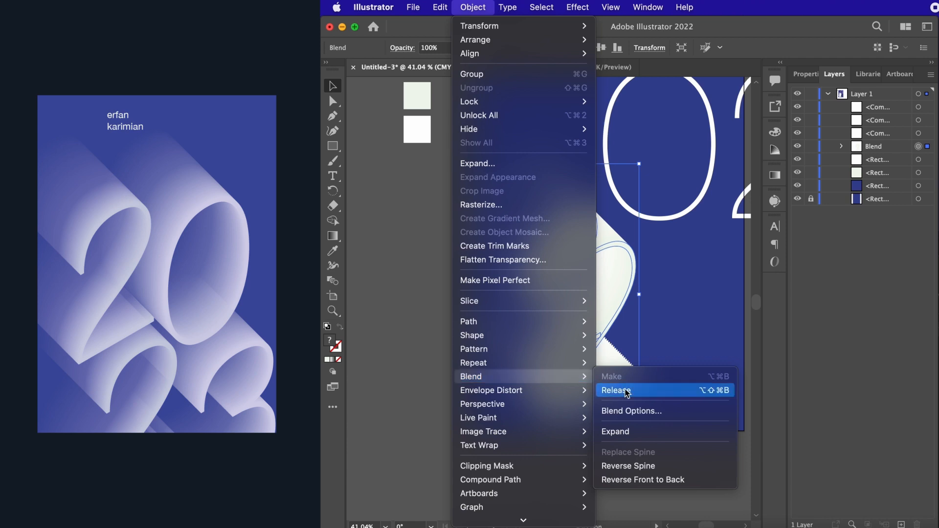
left_click(631, 411)
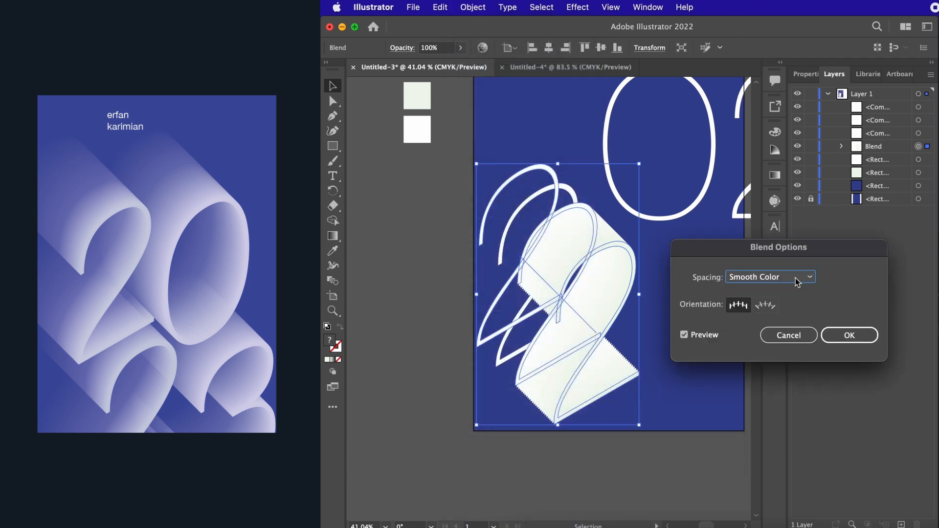
left_click(787, 279)
left_click(783, 306)
left_click(843, 276)
key("BackSpace")
type("40")
key("Tab")
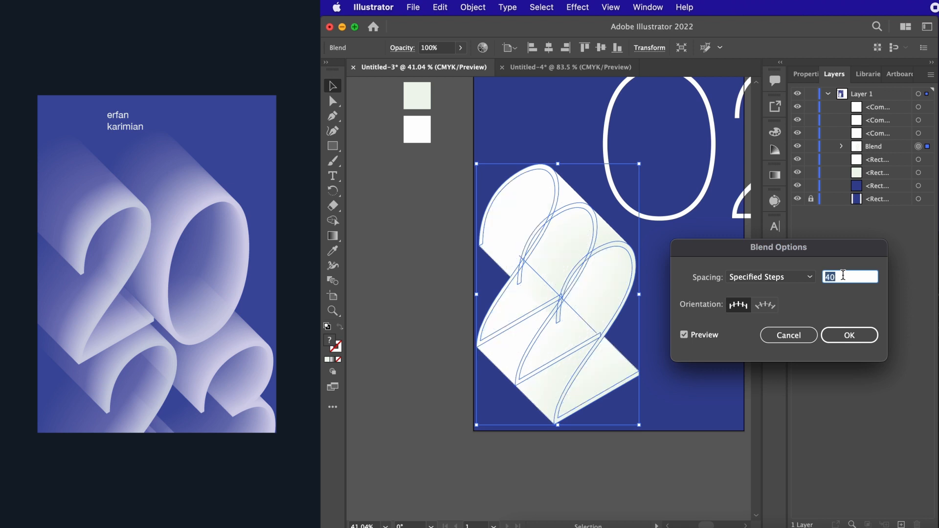
key("shift+Up")
key("shift+Up")
key("shift+Up")
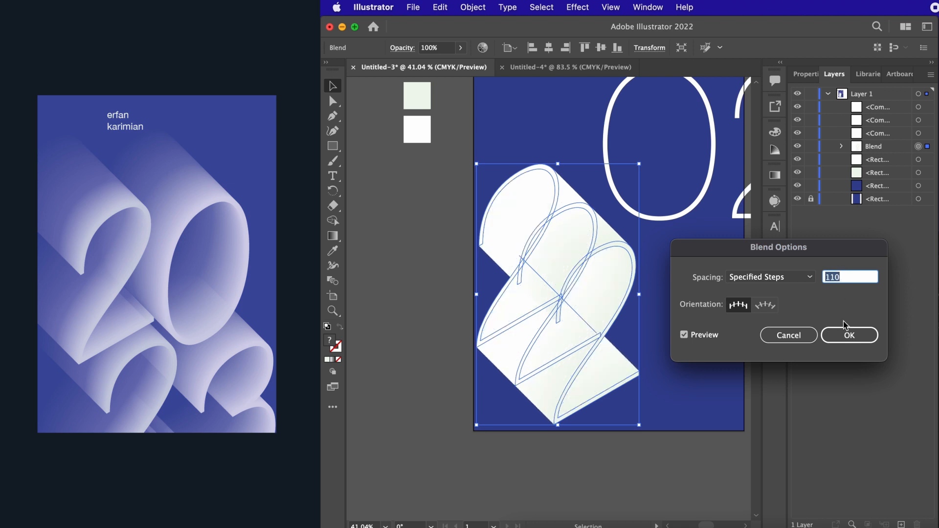
left_click(844, 336)
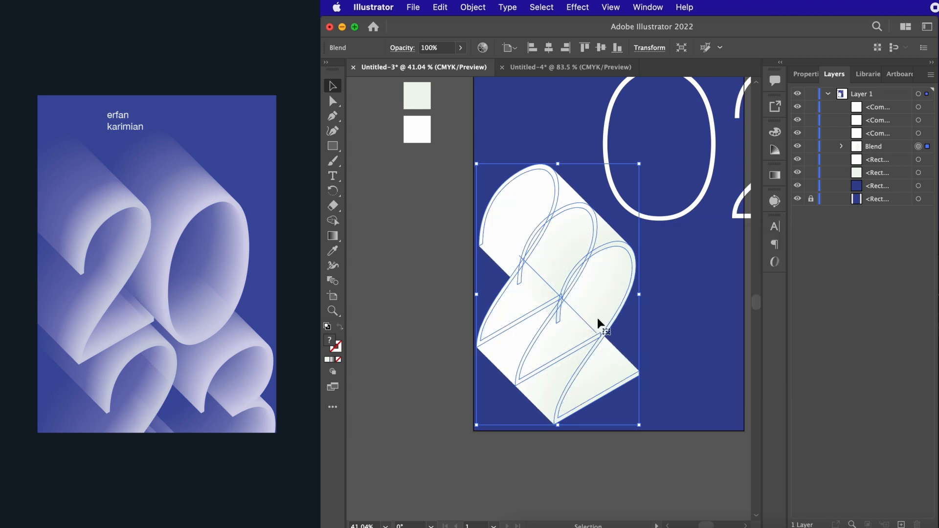
left_click(634, 445)
Step: Select the middle 2 inside the blend and lower its opacity to 29%
left_click(621, 297)
left_click(842, 147)
left_click(919, 174)
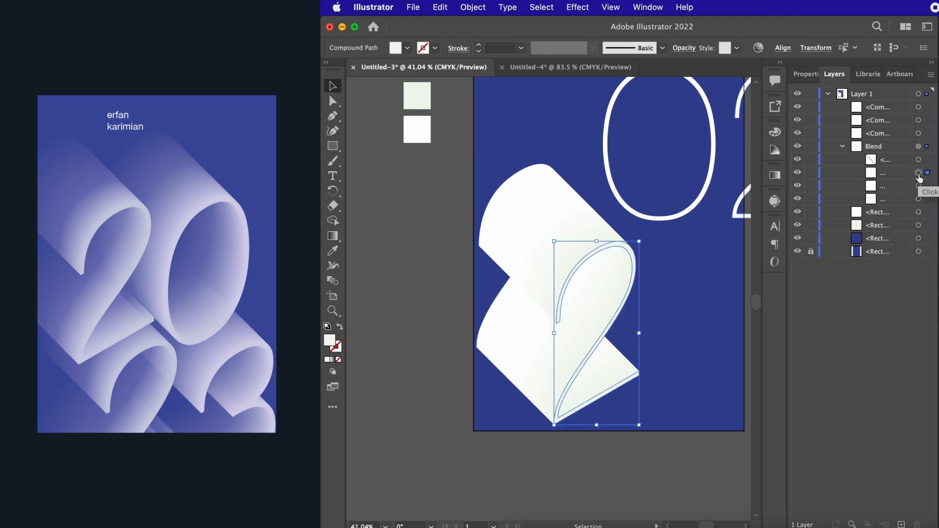
left_click(919, 186)
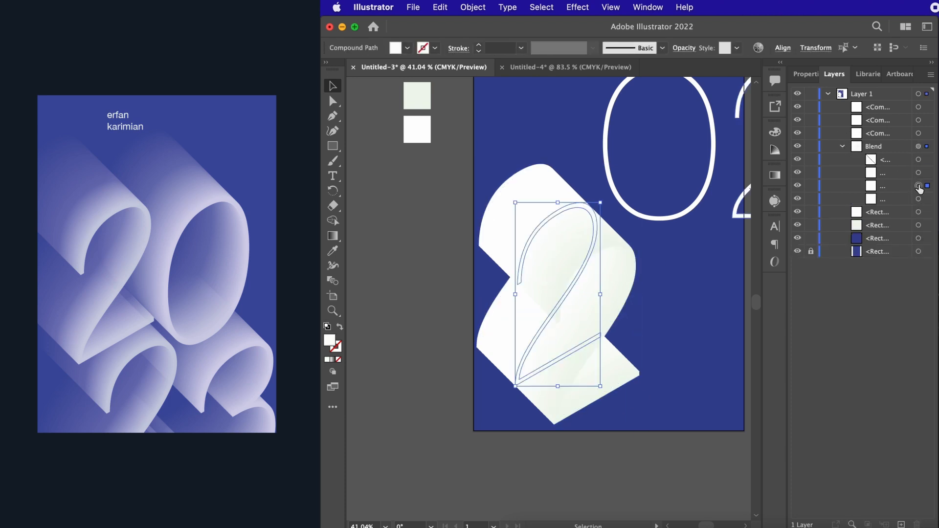
left_click(806, 73)
left_click(876, 247)
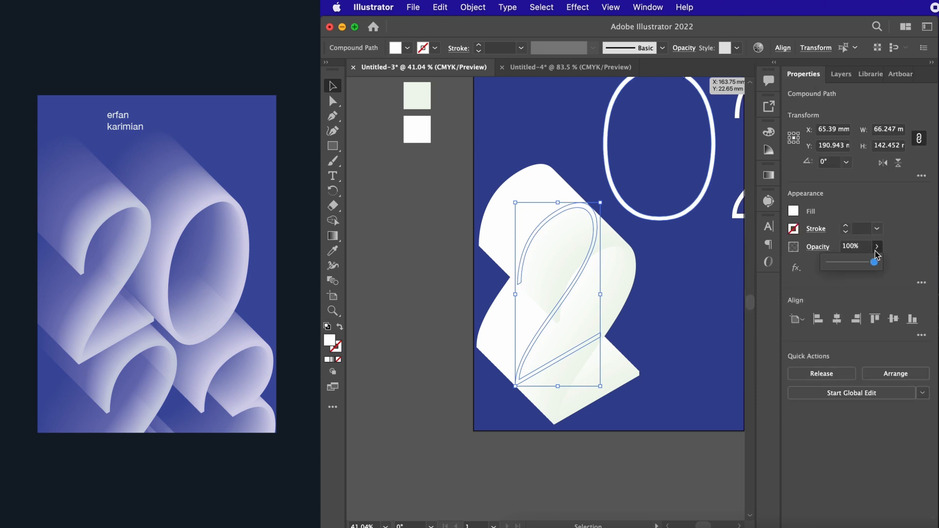
left_click(851, 263)
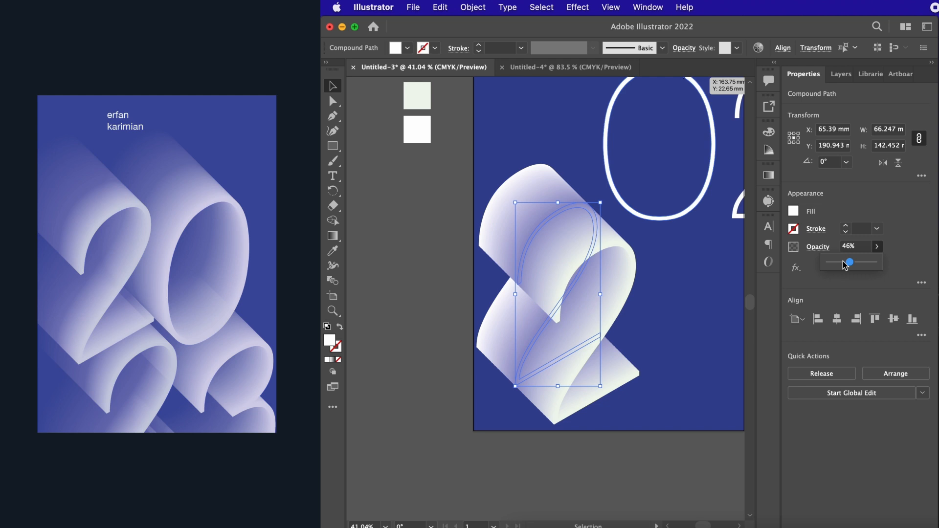
left_click(842, 262)
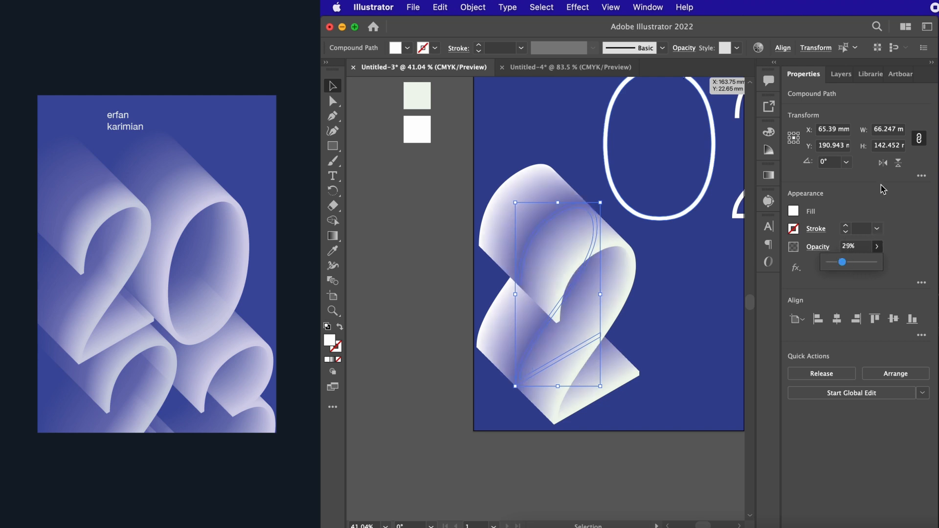
Step: Select the rear 2 inside the blend, lower its opacity to 0% and deselect it
left_click(841, 74)
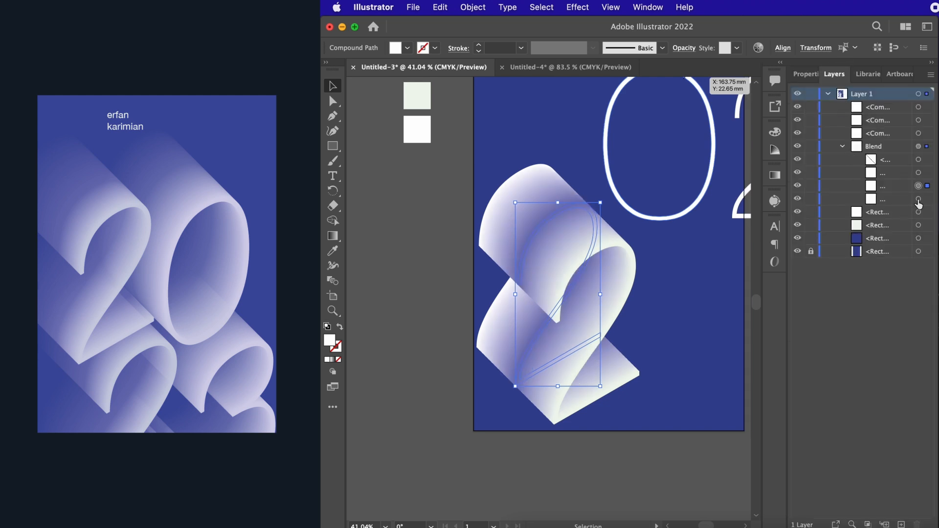
left_click(919, 199)
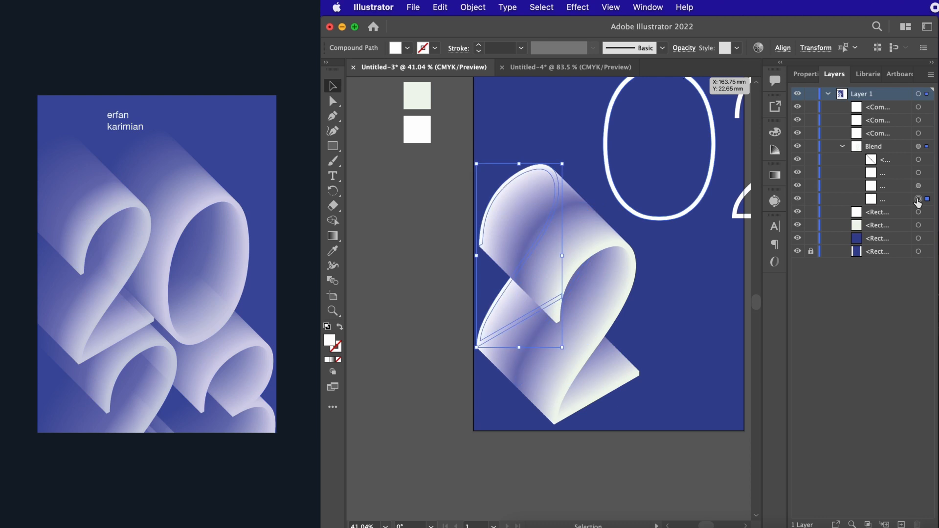
left_click(807, 76)
left_click(878, 248)
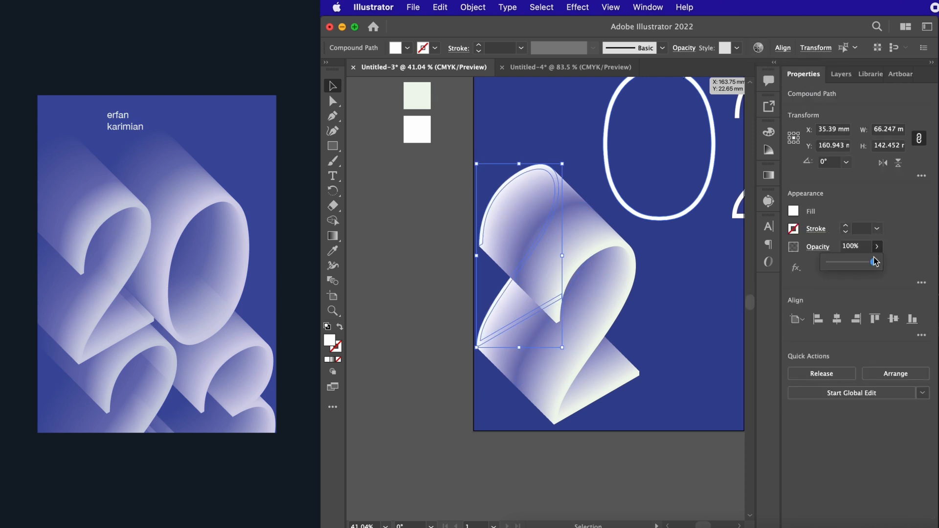
left_click_drag(875, 264, 827, 266)
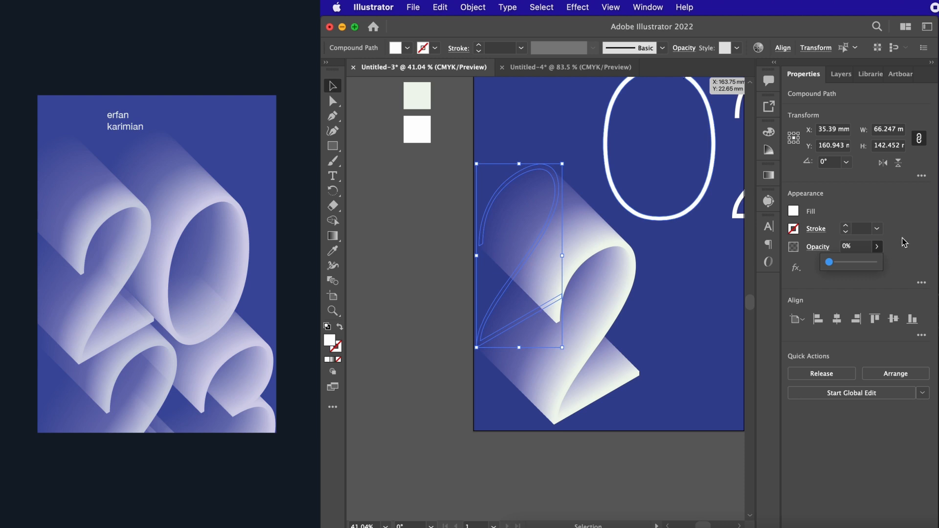
left_click(643, 462)
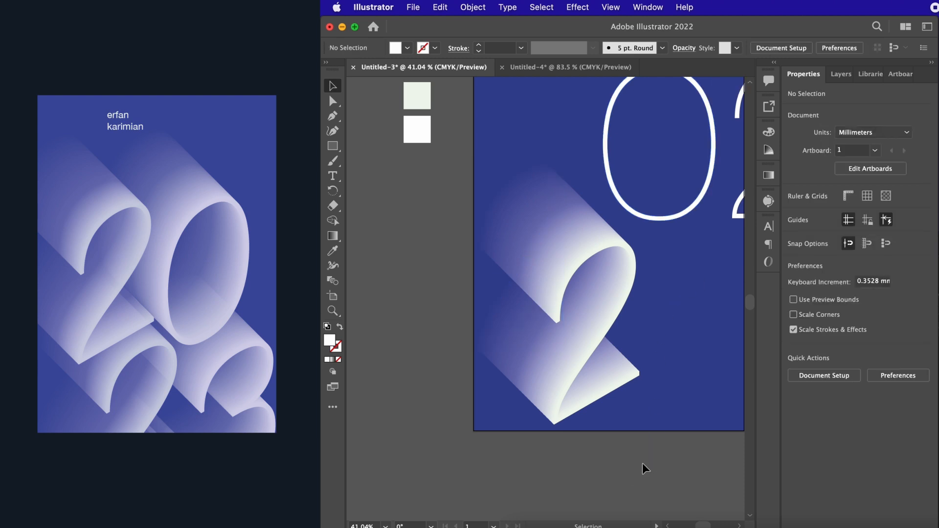
scroll(642, 463, "down", 1)
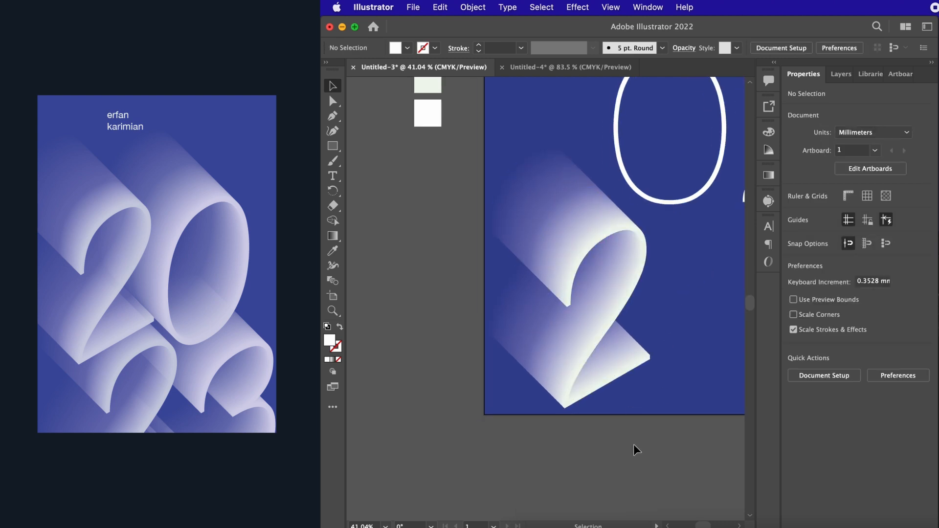
Step: Shift the middle 2 inside the blend diagonally toward the front 2 in large equal increments and deselect it
left_click(840, 72)
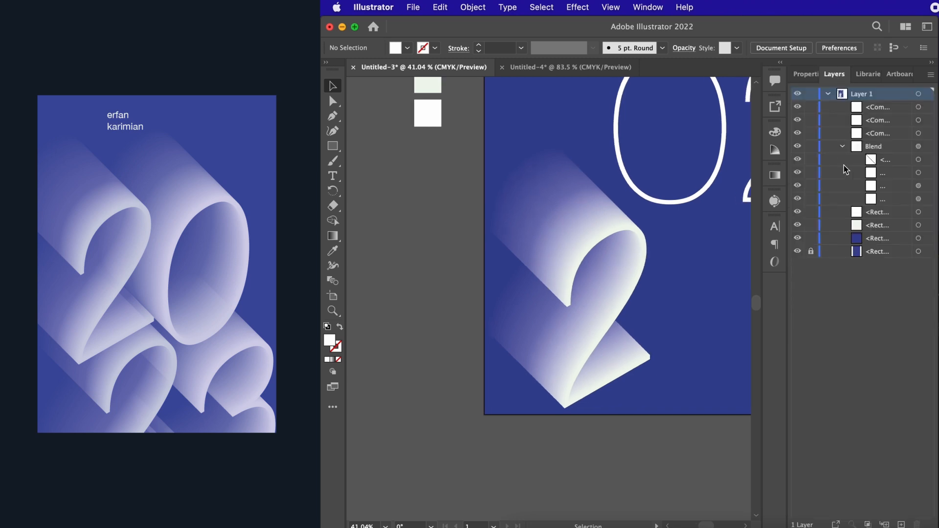
left_click(919, 186)
key("shift+Right")
key("shift+Down")
key("shift+Right")
key("shift+Down")
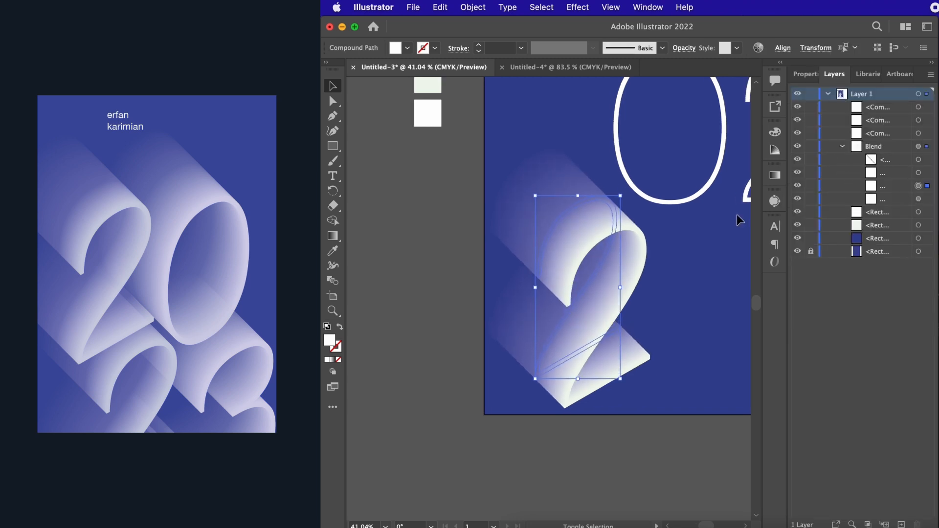
key("shift+Right")
key("shift+Down")
left_click(613, 463)
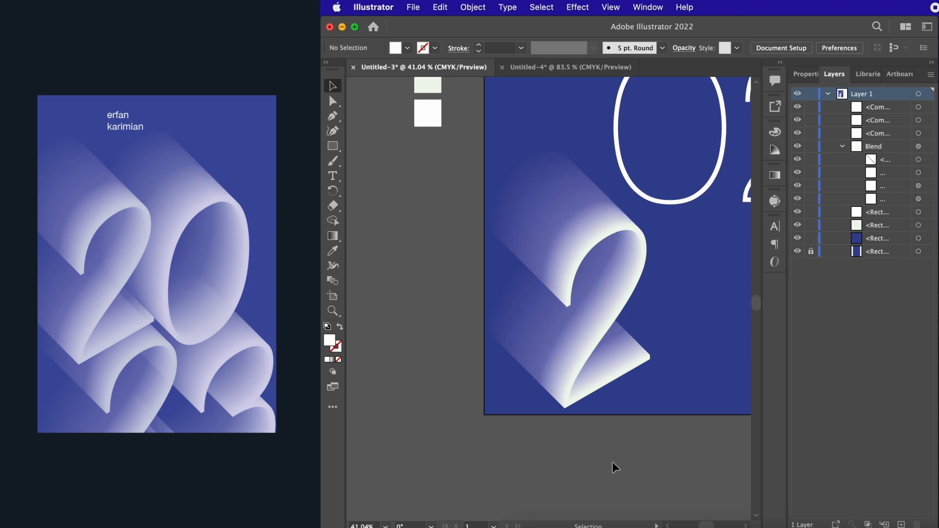
Step: Select the whole blended 2, lower its opacity to 76% and deselect it
scroll(615, 465, "right", 3)
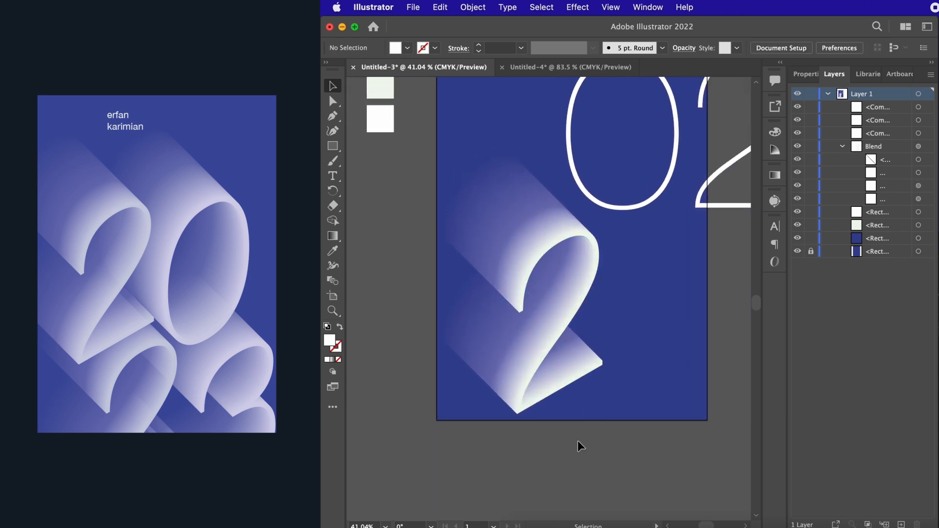
left_click(563, 336)
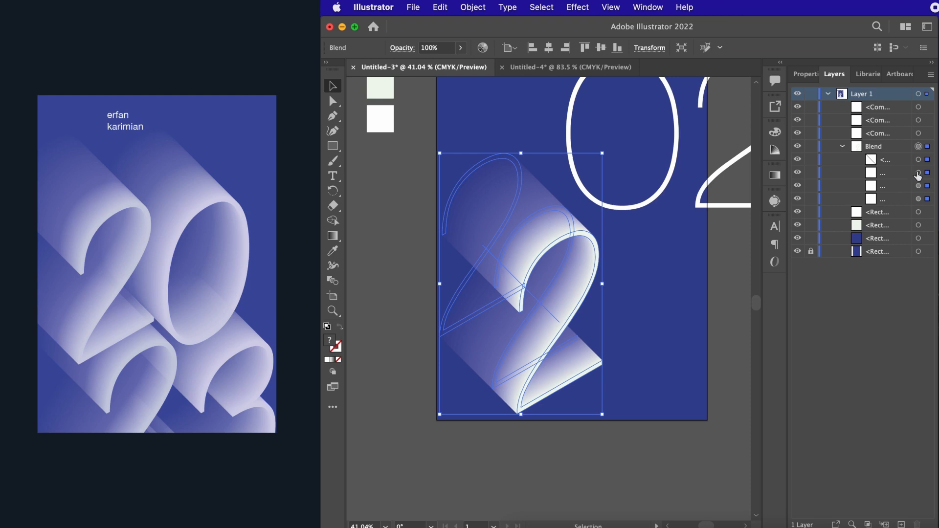
left_click(807, 76)
left_click(878, 247)
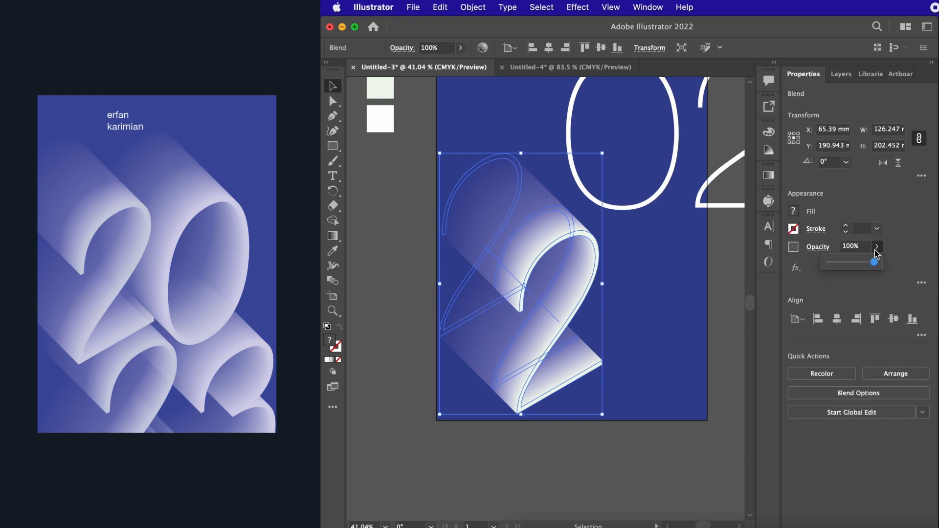
left_click(864, 263)
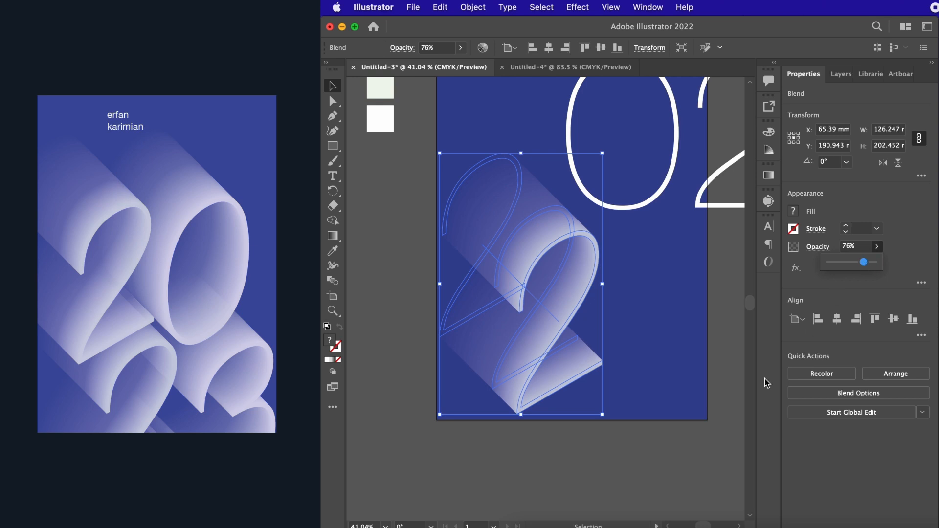
left_click(730, 424)
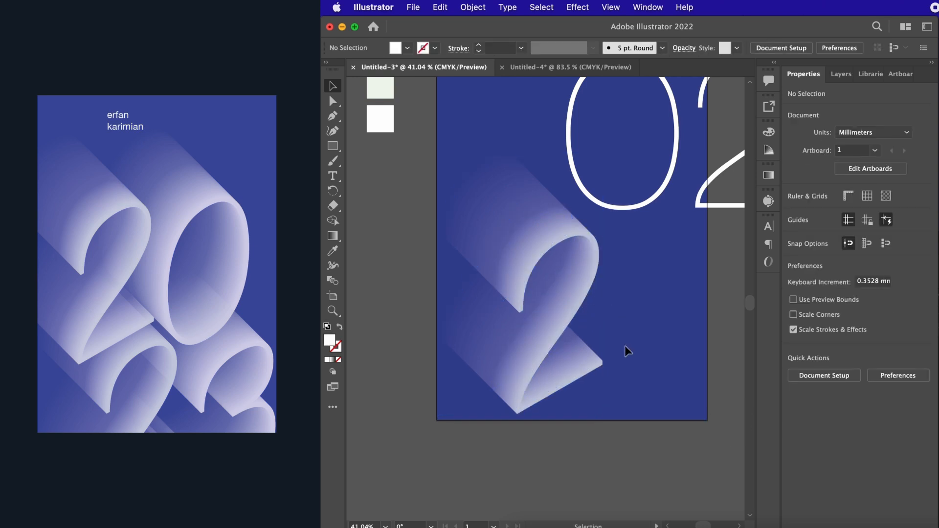
Step: Move the blended 2 into the poster's lower-left corner and select the flat white 0 above it
scroll(626, 347, "down", 5, "alt")
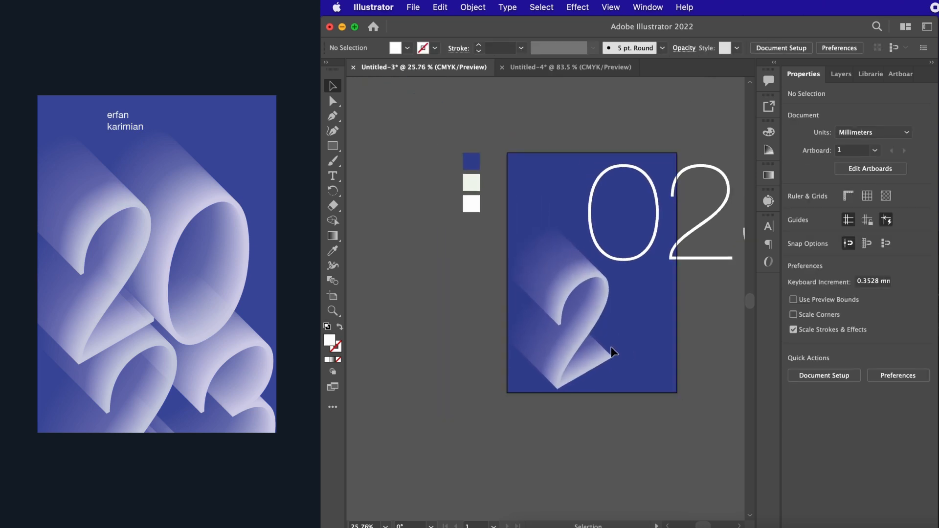
left_click_drag(607, 315, 586, 321)
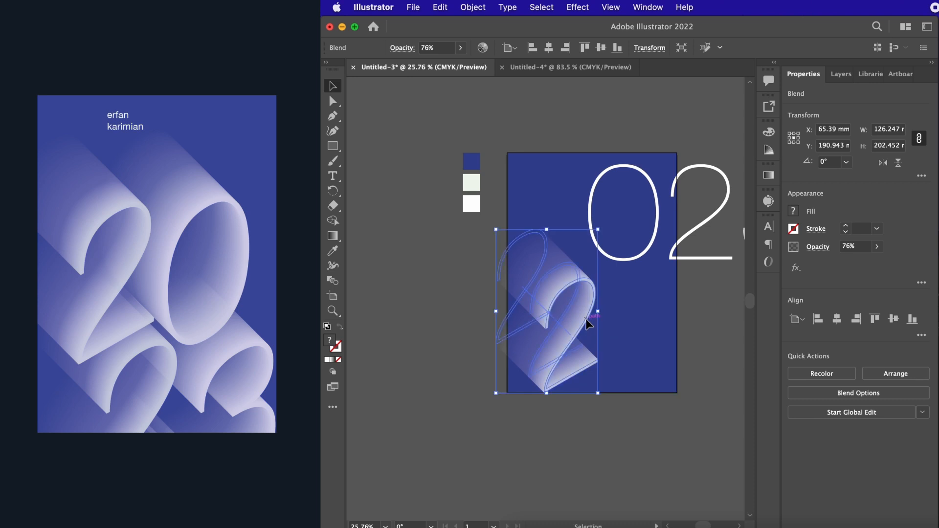
scroll(586, 320, "up", 4, "alt")
left_click(634, 267)
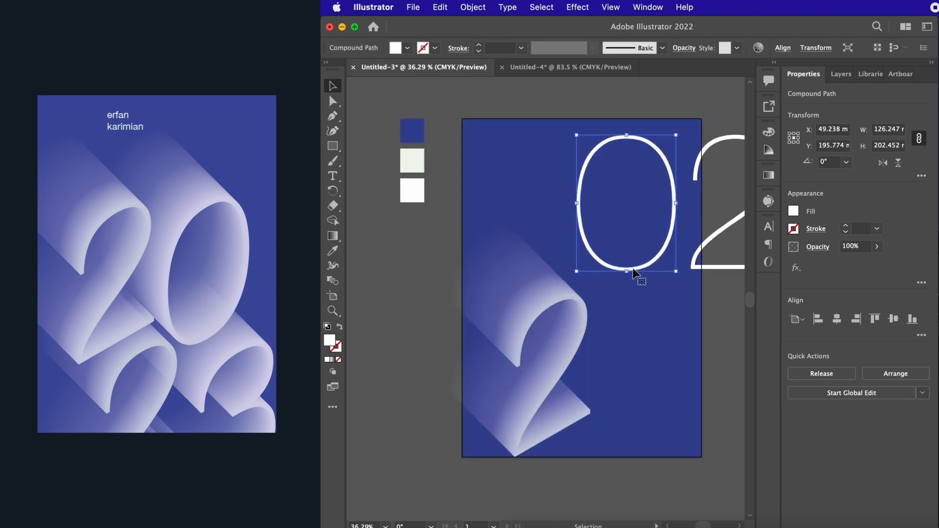
scroll(633, 270, "right", 2)
scroll(633, 270, "up", 1)
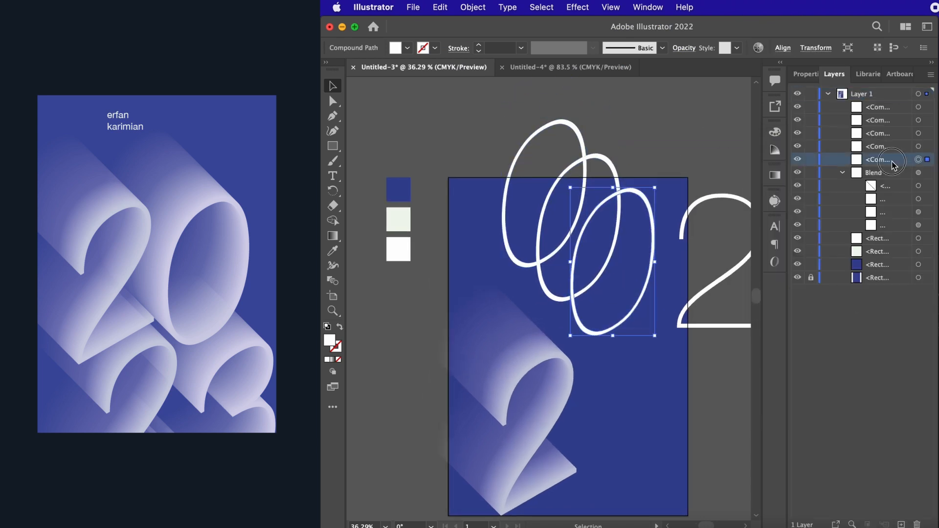
Step: Select all three sheared 0s and make a blend from them
left_click(580, 142)
left_click(615, 172, "shift")
left_click(648, 201, "shift")
left_click(473, 7)
mouse_move(496, 377)
left_click(635, 378)
Step: Apply the blend options to the blended 0s and open the opacity control of the middle 0
left_click(473, 7)
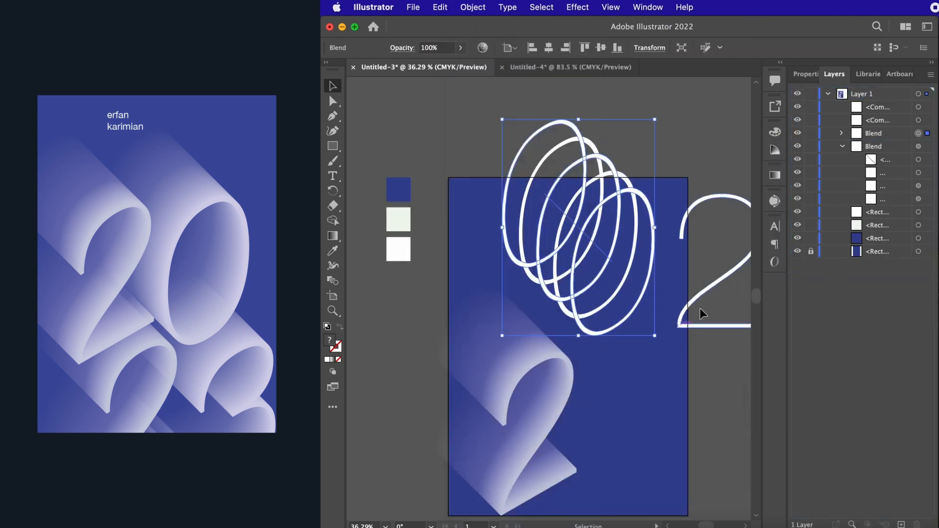
left_click(632, 411)
key("Return")
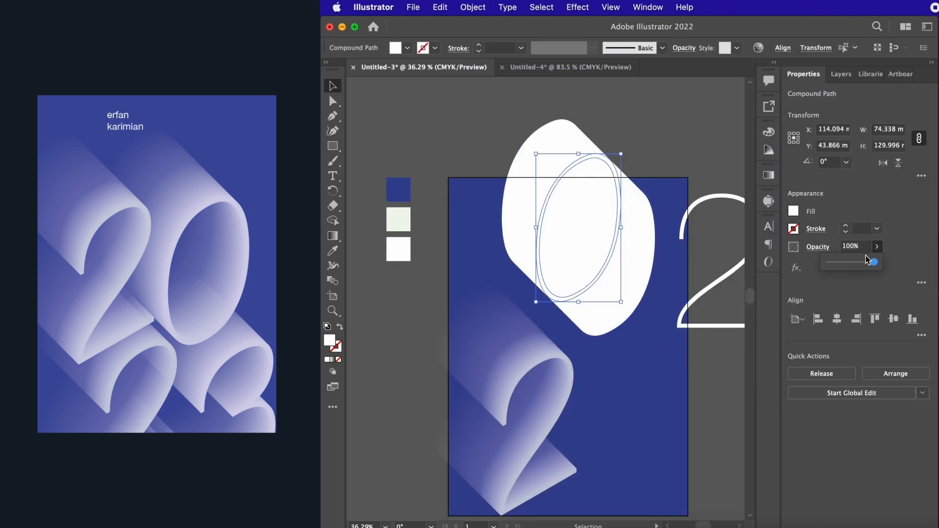
left_click(878, 247)
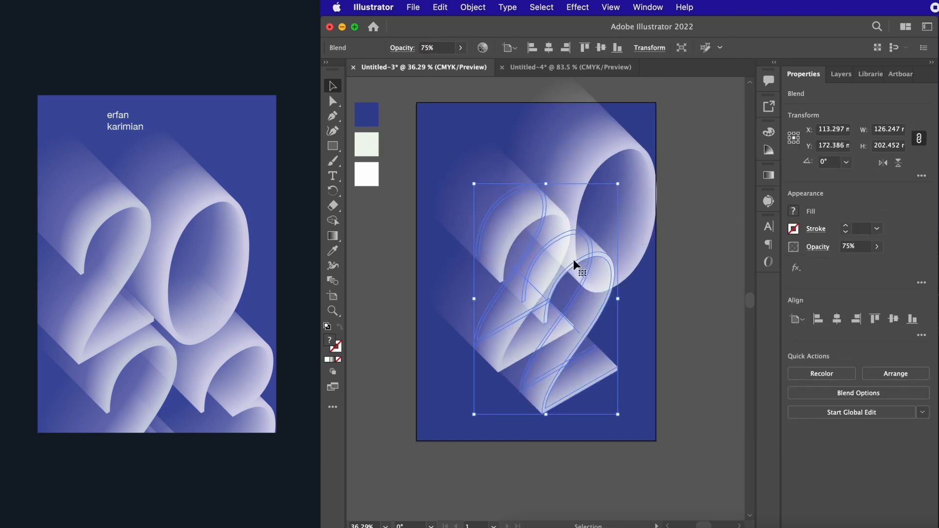
Step: Move the second blended 2 down below the first blended 2
left_click_drag(573, 259, 568, 337)
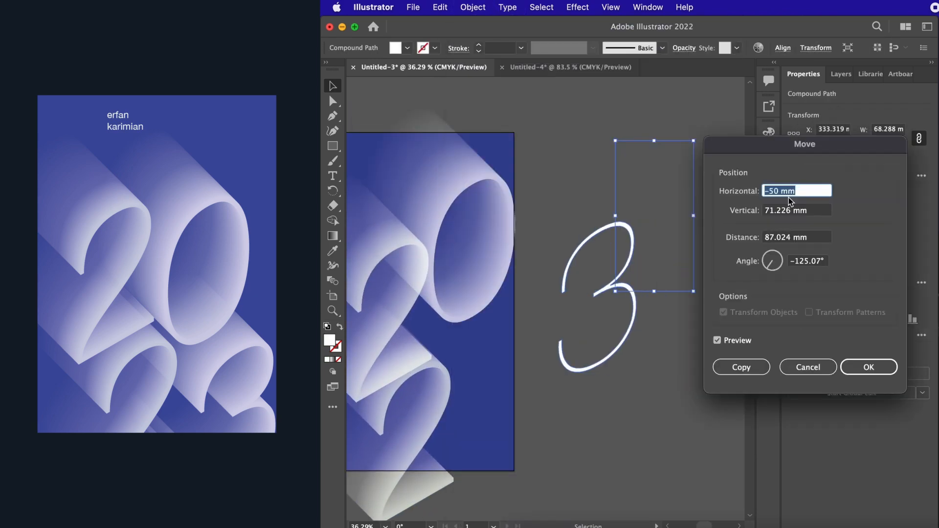
Step: Set the sheared 3's vertical move to -30 mm and bring the lowest 3 to the top of the three 3s' stacking order
left_click(785, 211)
type("-30")
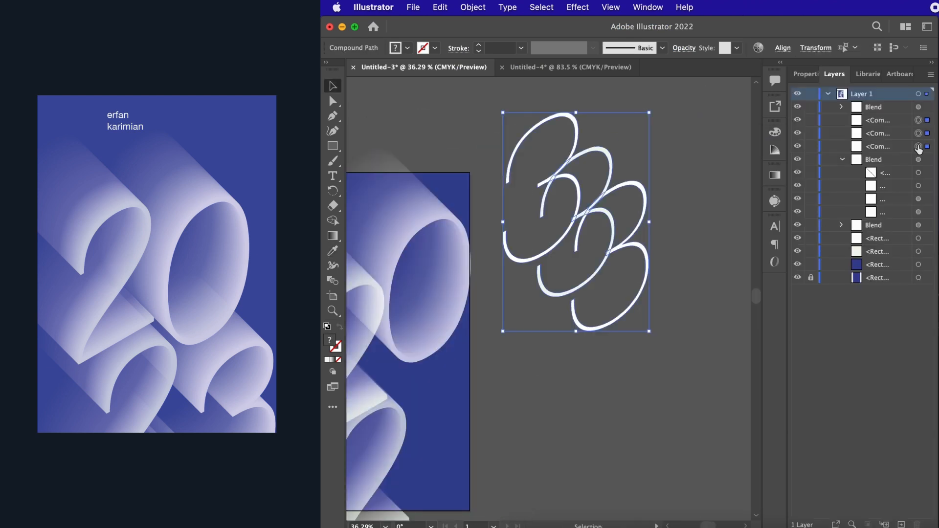
left_click_drag(881, 146, 896, 126)
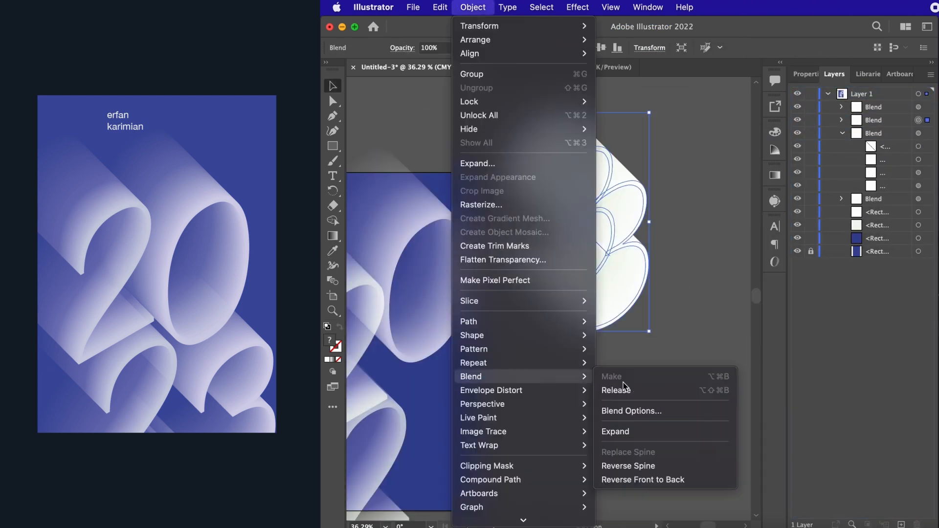
Step: Apply the blend options to the blended 3s and open the opacity value of a 3 inside the blend for editing
left_click(633, 411)
key("Return")
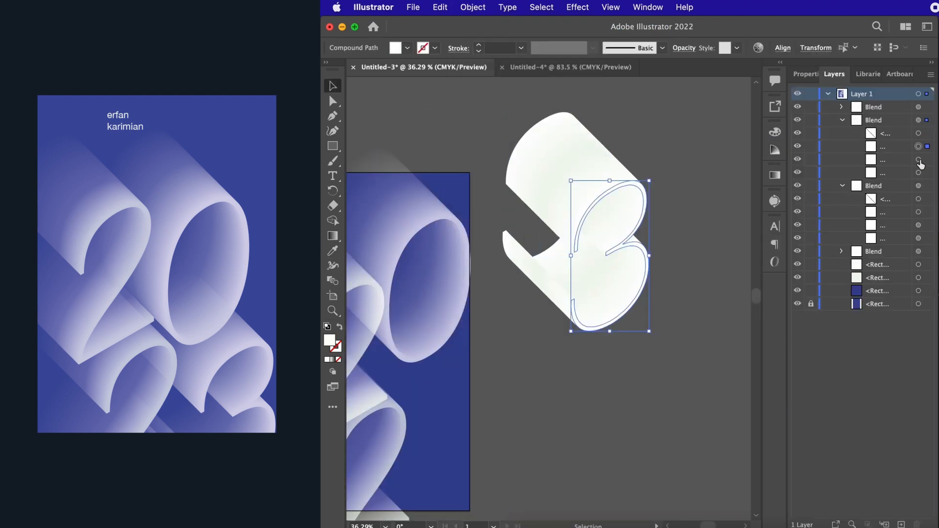
left_click(852, 246)
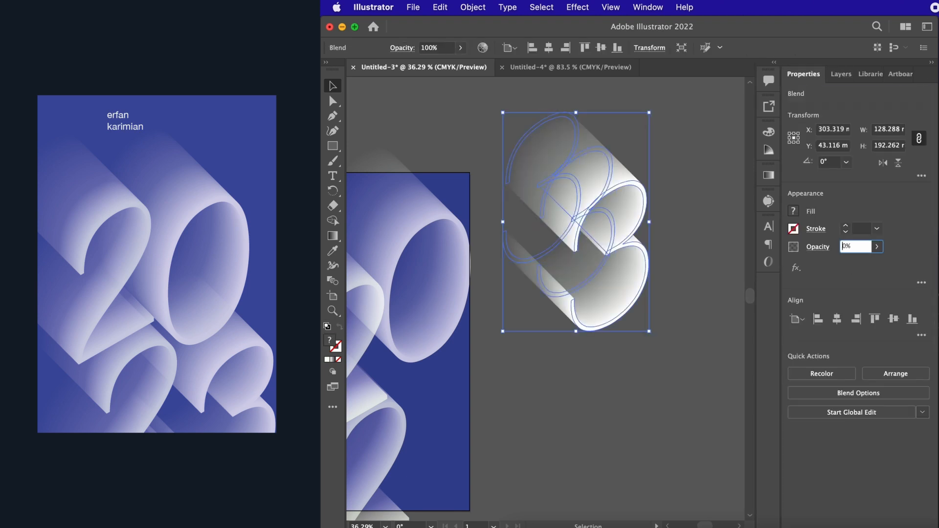
Step: Move the blended 3 onto the poster's lower-right corner, slightly overlapping its edge, and deselect it
left_click_drag(596, 274, 522, 344)
scroll(522, 345, "down", 5)
left_click_drag(633, 309, 646, 323)
scroll(646, 323, "down", 2)
left_click_drag(668, 276, 662, 262)
key("Up")
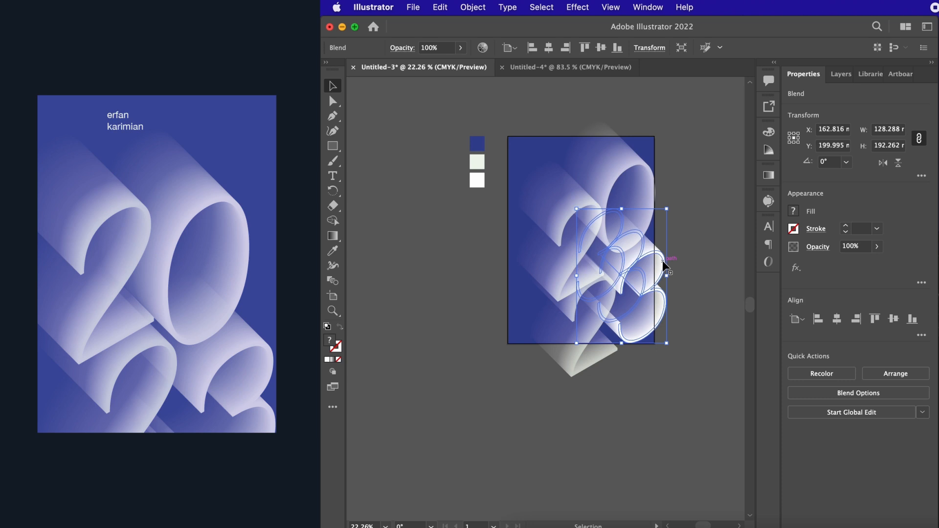
left_click(698, 376)
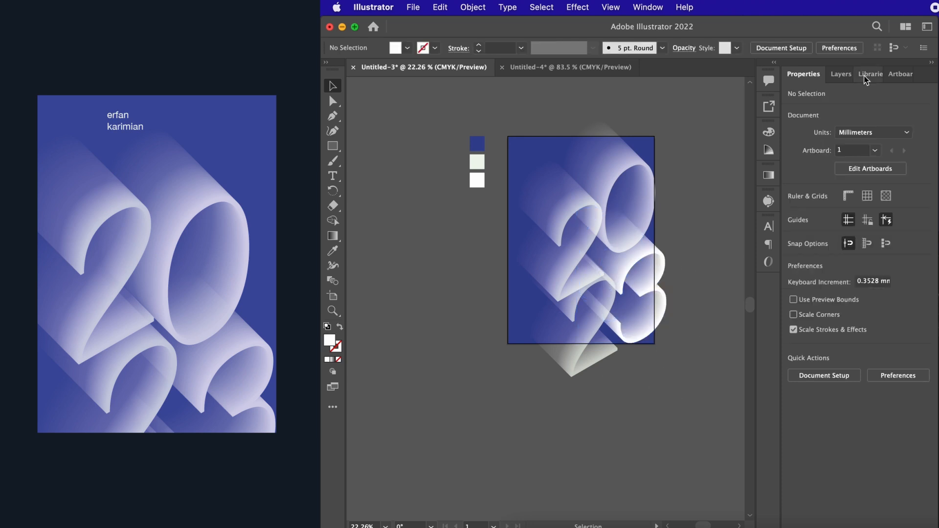
Step: Unlock and select the blue background rectangle and paste a copy of it in place above the blends
left_click(841, 74)
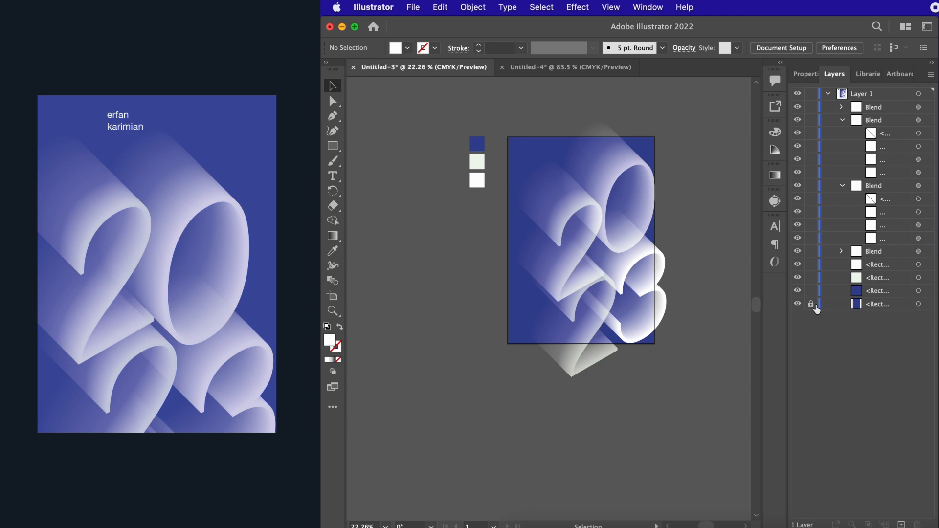
left_click(918, 304)
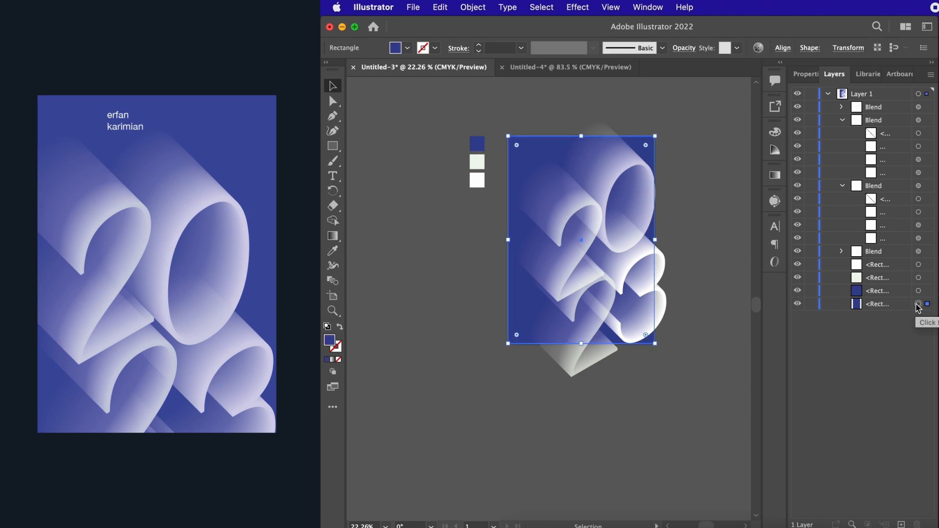
left_click(443, 8)
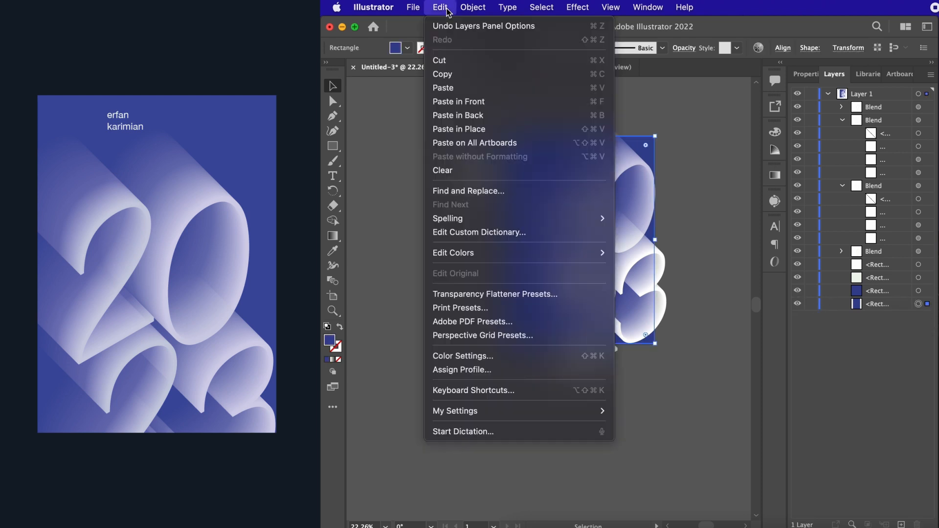
left_click(475, 130)
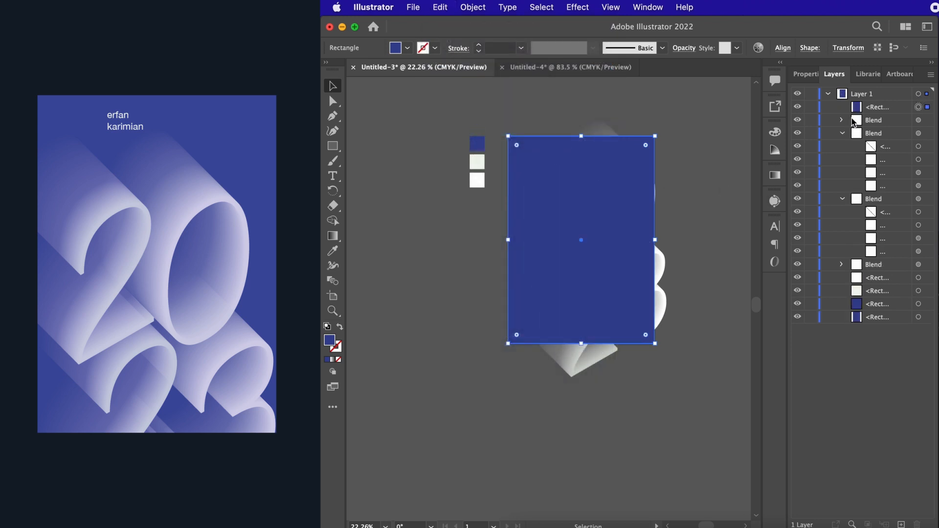
Step: Select the four blends together with the top blue rectangle, make a clipping mask from them and deselect
left_click(843, 133)
left_click(843, 146)
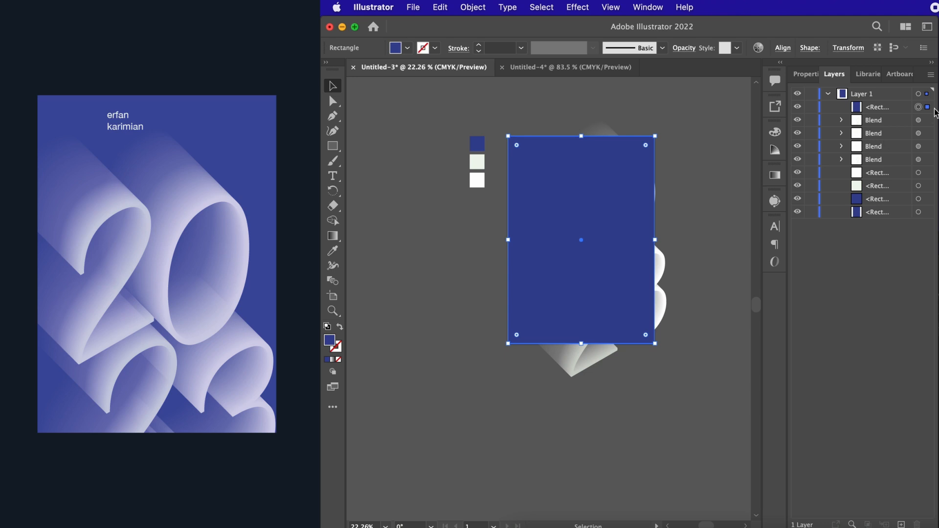
left_click(919, 120)
left_click(919, 133, "shift")
left_click(919, 146, "shift")
left_click(919, 159, "shift")
left_click(919, 108, "shift")
left_click(463, 7)
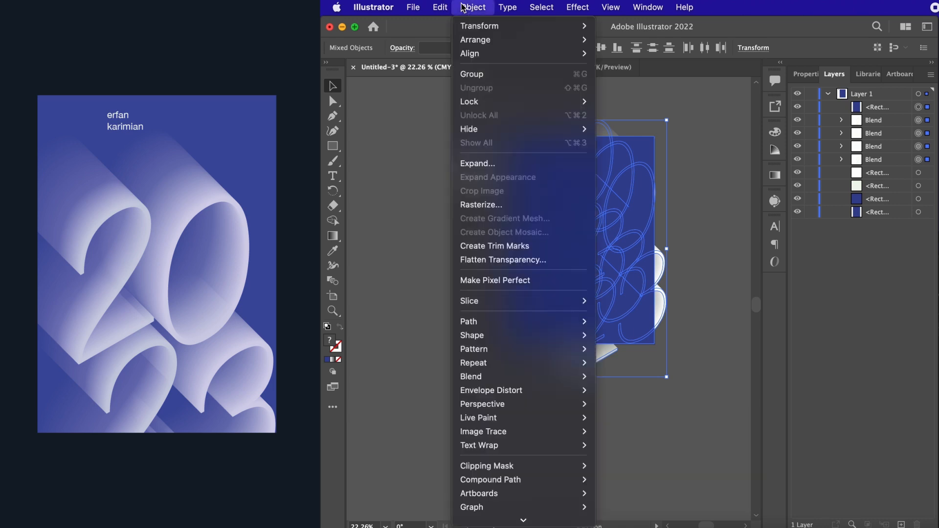
mouse_move(494, 377)
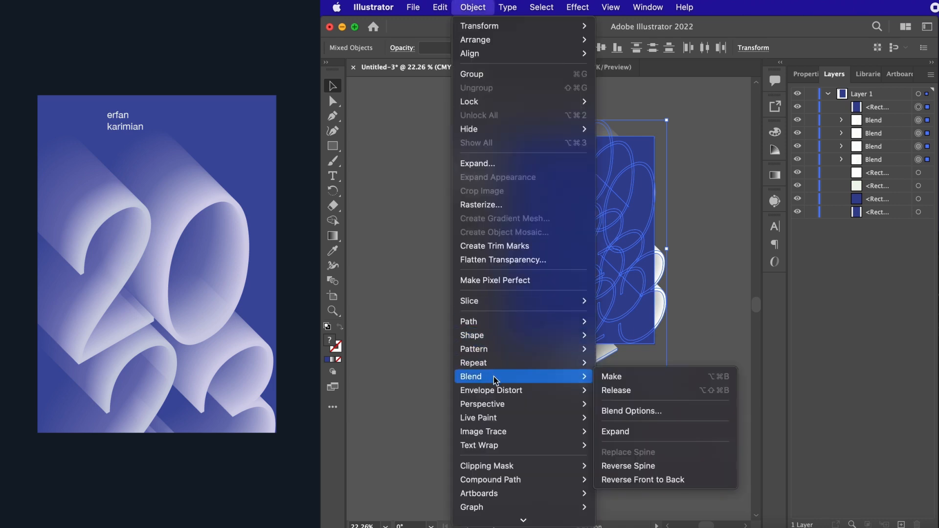
mouse_move(510, 465)
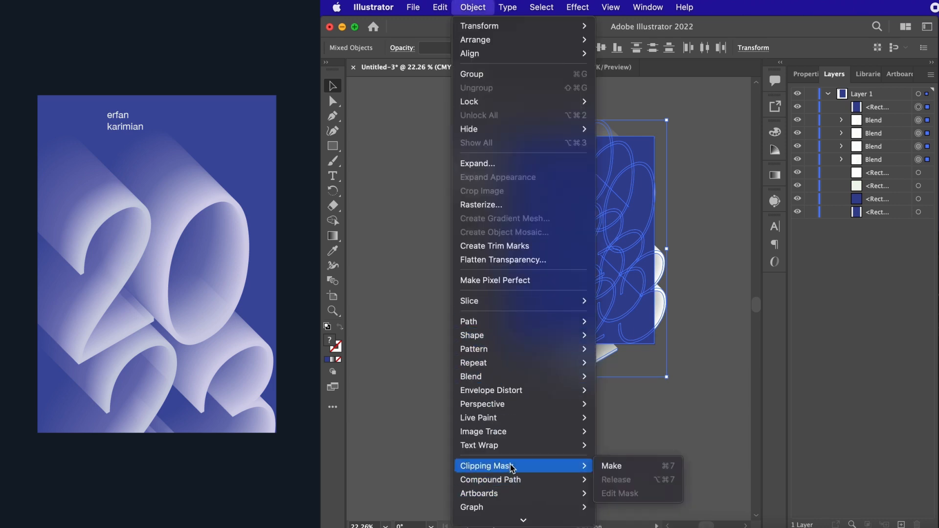
left_click(621, 465)
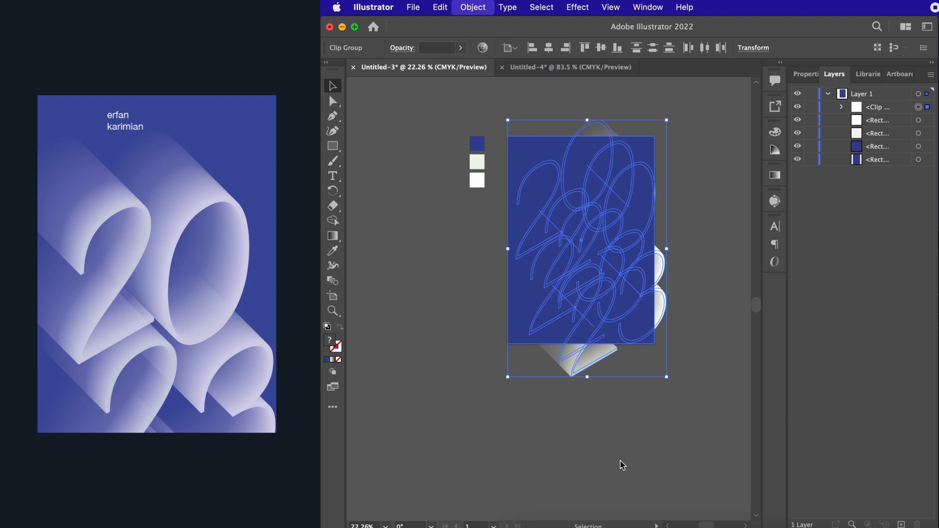
left_click(714, 221)
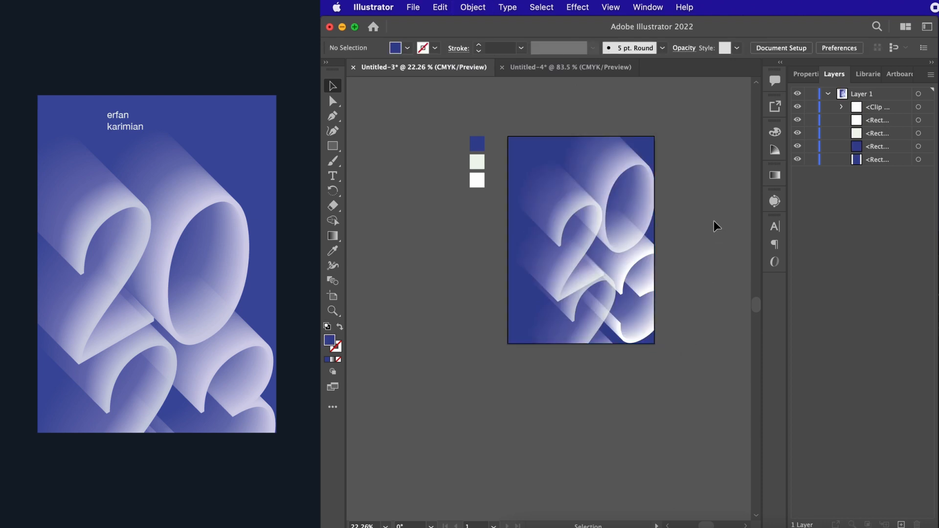
Step: Reposition the lower 2, the 3 and the 0 inside the clip group so the 3 runs off the poster's lower edge
left_click(843, 109)
left_click(919, 146)
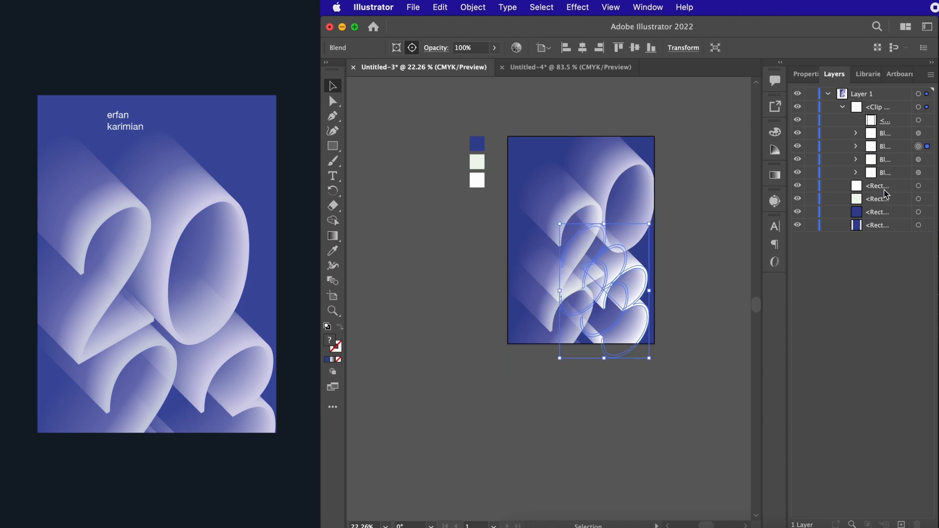
left_click(676, 346)
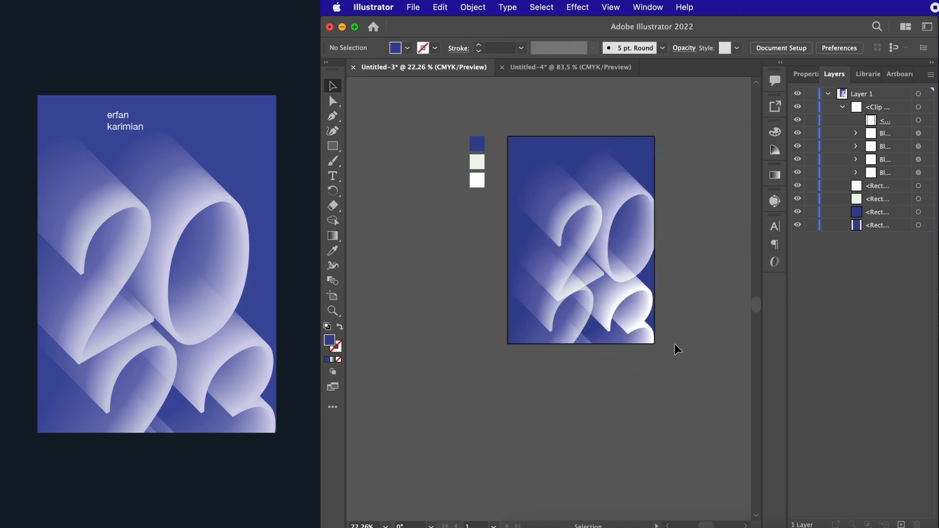
Step: Shift the upper blended 2 inside the clip group toward the poster's left edge and slightly down, and deselect it
scroll(675, 346, "up", 2)
left_click(919, 173)
left_click(919, 160)
key("shift+Left")
key("shift+Left")
key("shift+Left")
key("shift+Left")
key("shift+Left")
key("shift+Left")
key("shift+Left")
key("shift+Down")
key("shift+Down")
key("shift+Down")
left_click(685, 338)
Step: Shift the blended 0 inside the clip group left, closer to the upper 2, and deselect it
scroll(685, 337, "down", 1)
left_click(919, 173)
key("shift+Left")
key("shift+Left")
key("shift+Left")
key("shift+Left")
key("shift+Left")
key("shift+Left")
key("shift+Left")
key("shift+Left")
key("shift+Left")
key("shift+Left")
key("shift+Left")
key("shift+Right")
key("shift+Right")
left_click(727, 255)
scroll(700, 328, "up", 3)
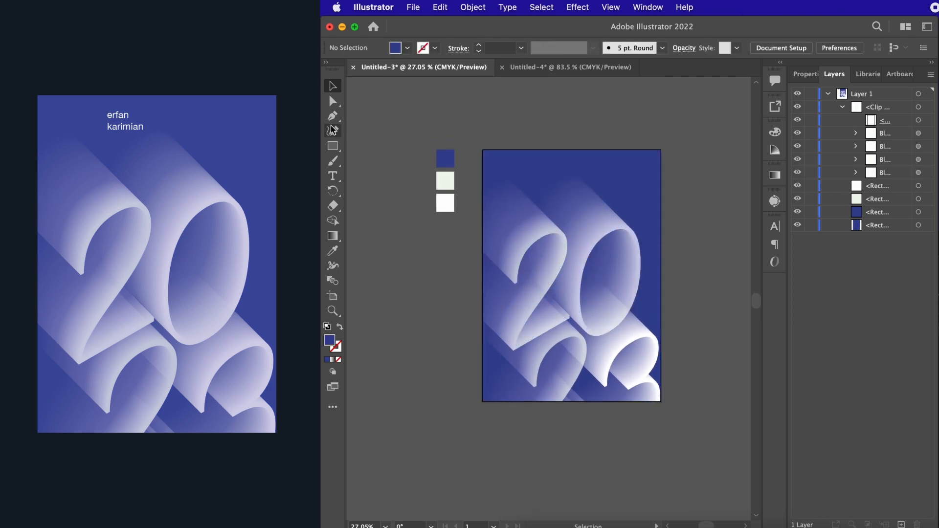
Step: Draw an area text box about 62 × 46 mm in the poster's upper right and set its Helvetica Neue style to Regular
left_click(334, 176)
left_click_drag(579, 163, 630, 198)
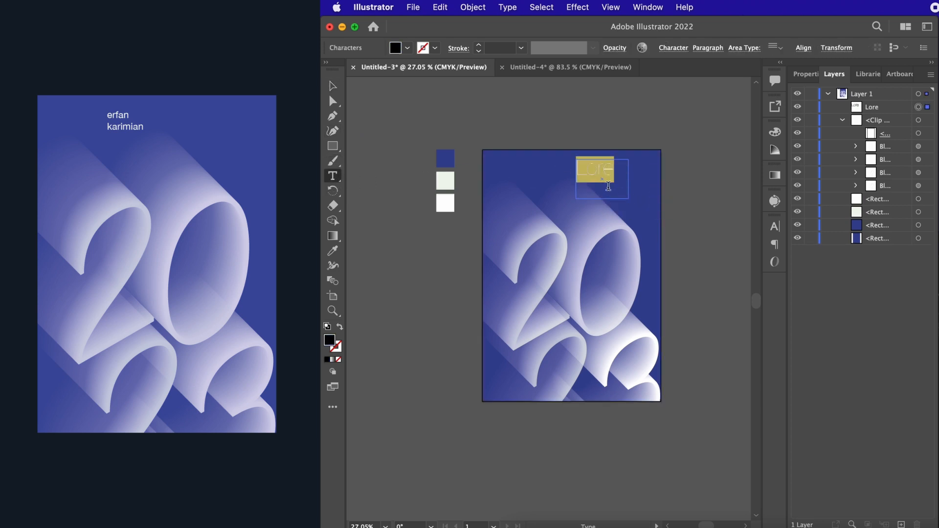
scroll(609, 186, "up", 3)
left_click(806, 75)
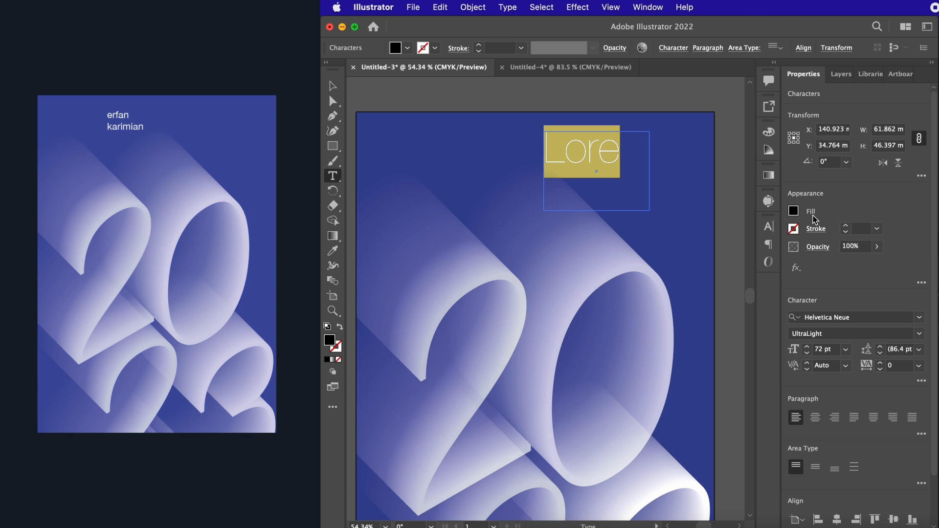
left_click(815, 336)
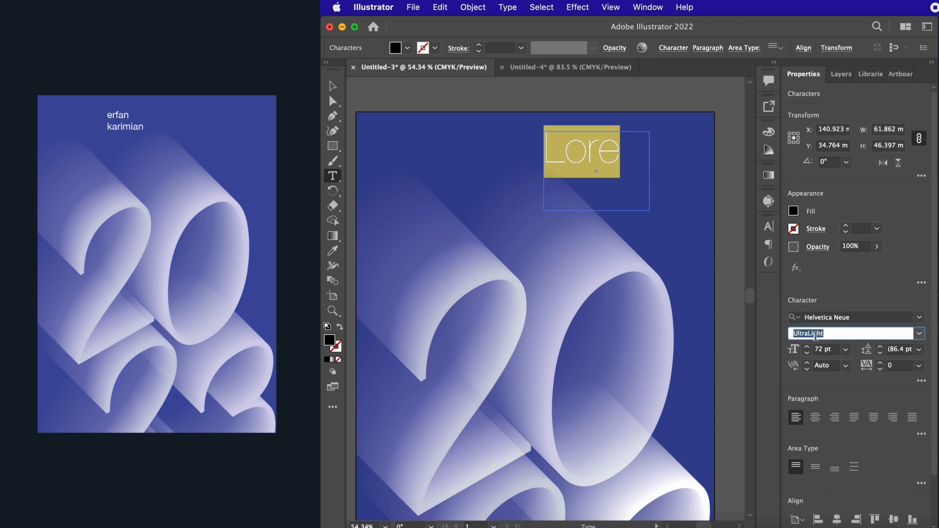
left_click(920, 335)
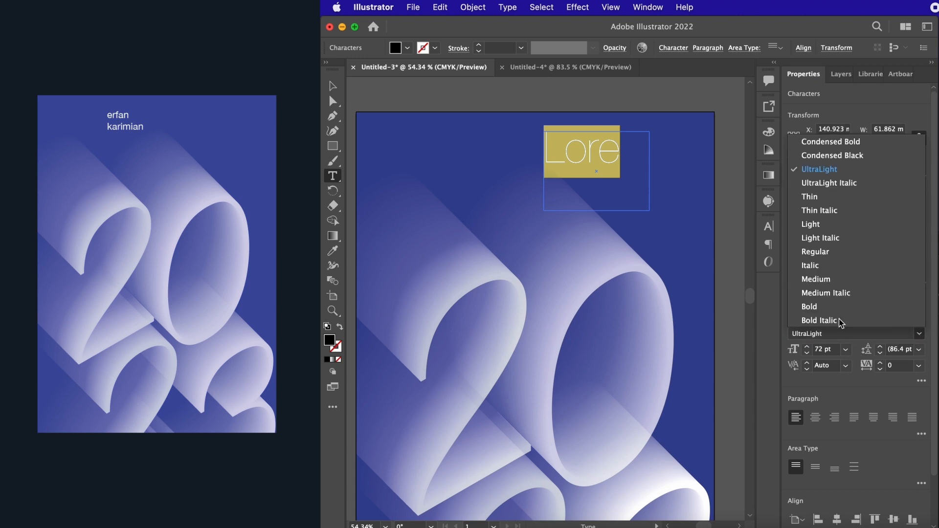
left_click(829, 253)
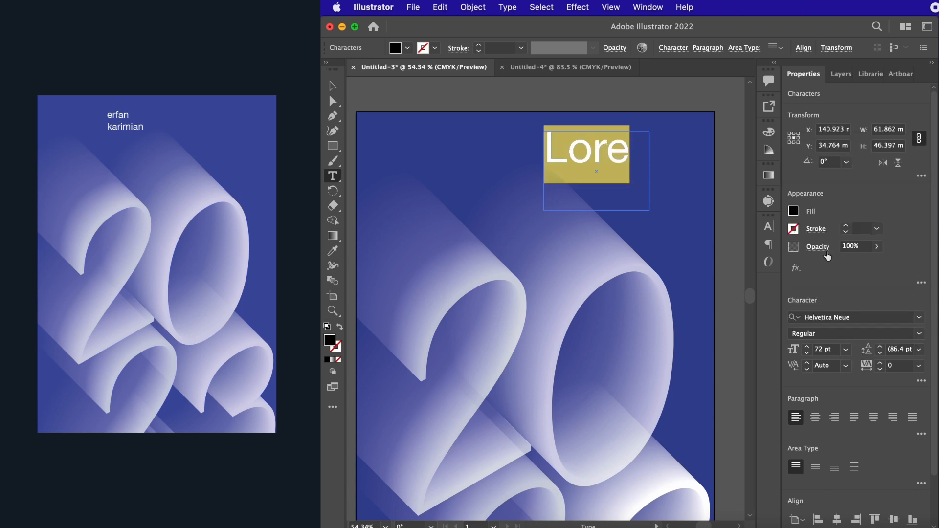
Step: Replace the placeholder text with the designer's full name in lowercase, split over two lines
left_click(625, 164)
double_click(625, 163)
type("erfan")
key("Escape")
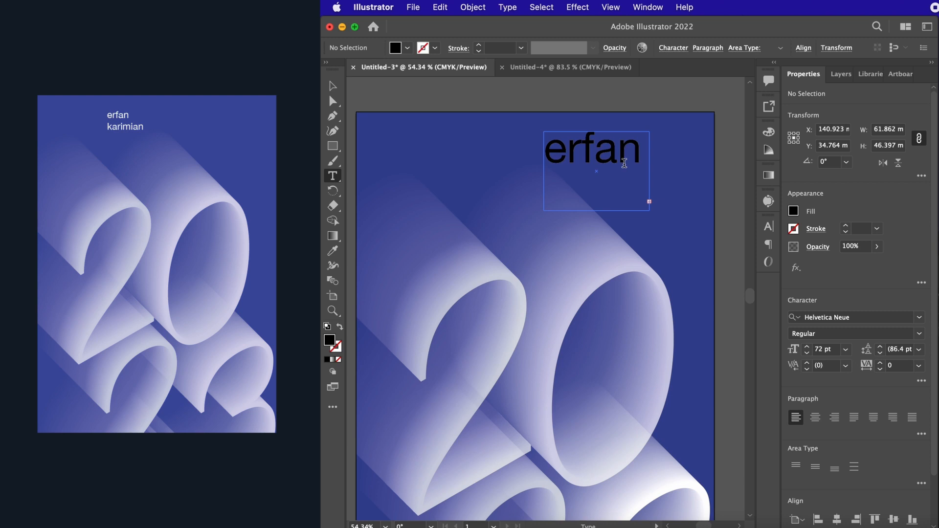
Step: Select the whole name text and reduce its font size to 44 pt so both lines fit the box
double_click(629, 172)
left_click(808, 353)
left_click(808, 353)
left_click(808, 353)
left_click(808, 353)
left_click(808, 353)
left_click(808, 352)
left_click(807, 353)
left_click(808, 352)
left_click(808, 353)
left_click(808, 352)
left_click(808, 353)
left_click(808, 353)
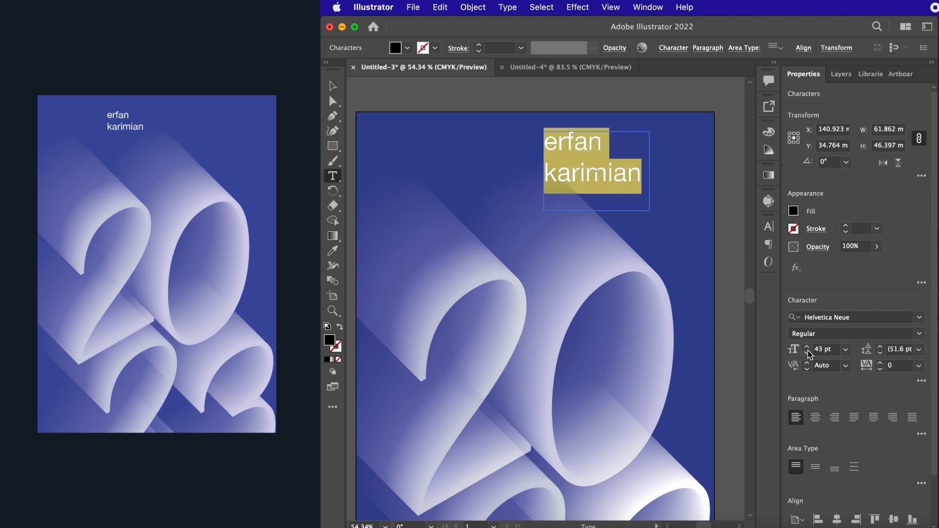
left_click(808, 346)
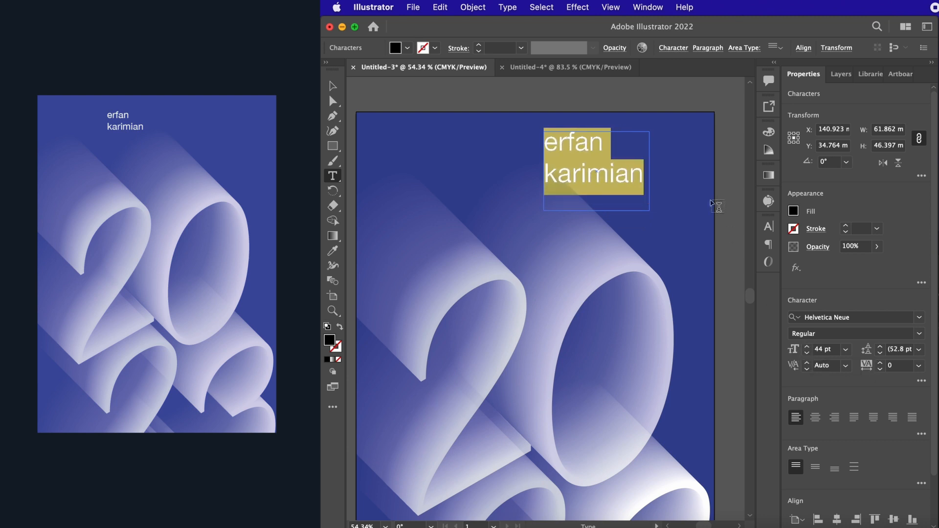
Step: Recolor the name text with the pale off-white of the middle swatch beside the poster, using the Eyedropper
left_click(338, 90)
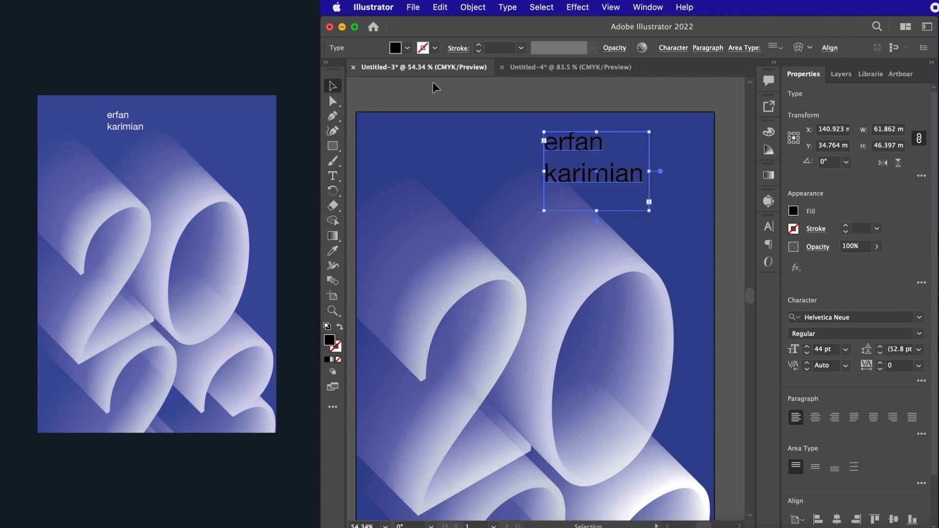
left_click(495, 91)
left_click(559, 144)
scroll(449, 190, "left", 5)
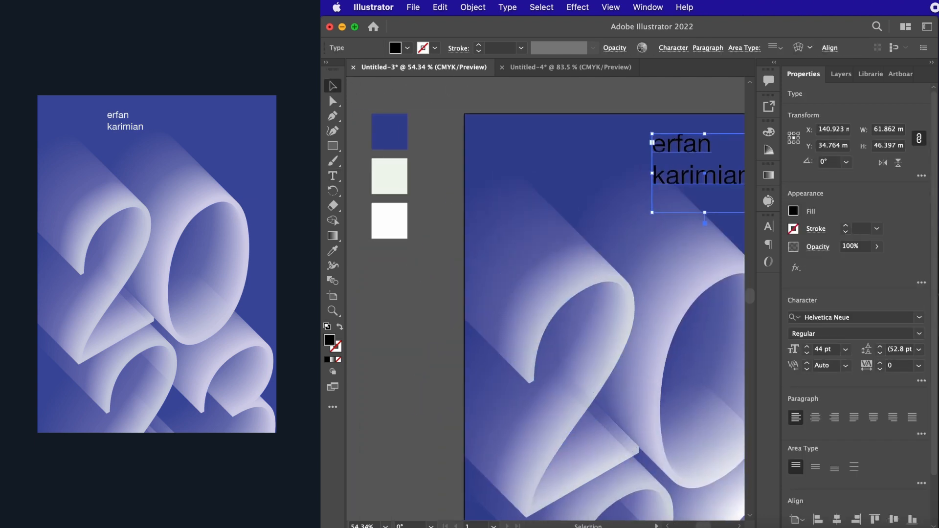
left_click(336, 254)
left_click(388, 179)
left_click(332, 87)
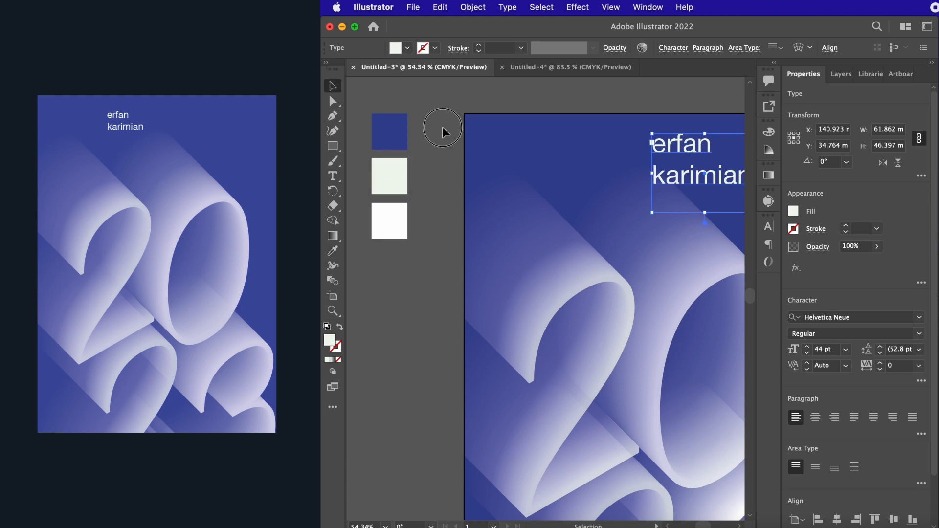
left_click(442, 128)
Step: Move the name text left to about X 92 mm, Y 37 mm above the blended digits, and set its size to 24 pt
scroll(442, 127, "right", 3)
left_click_drag(616, 124, 517, 135)
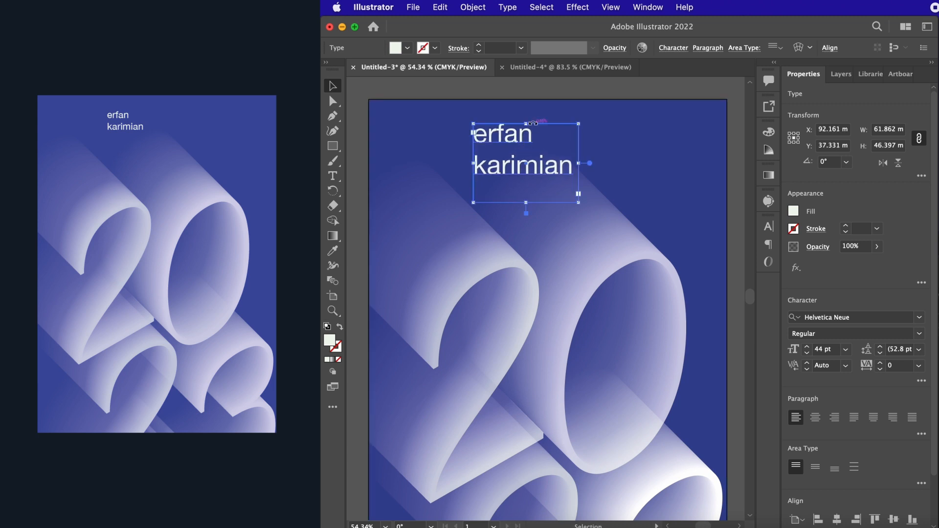
scroll(542, 90, "down", 5)
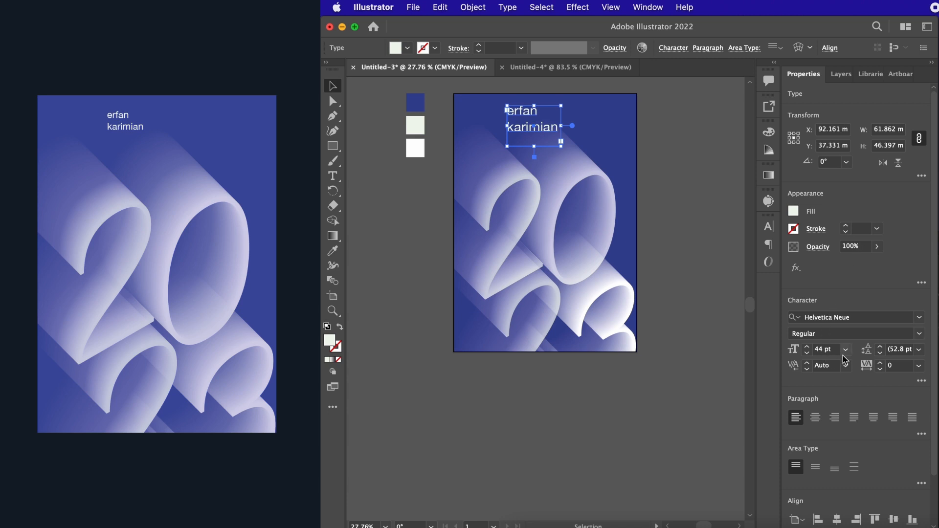
left_click(845, 350)
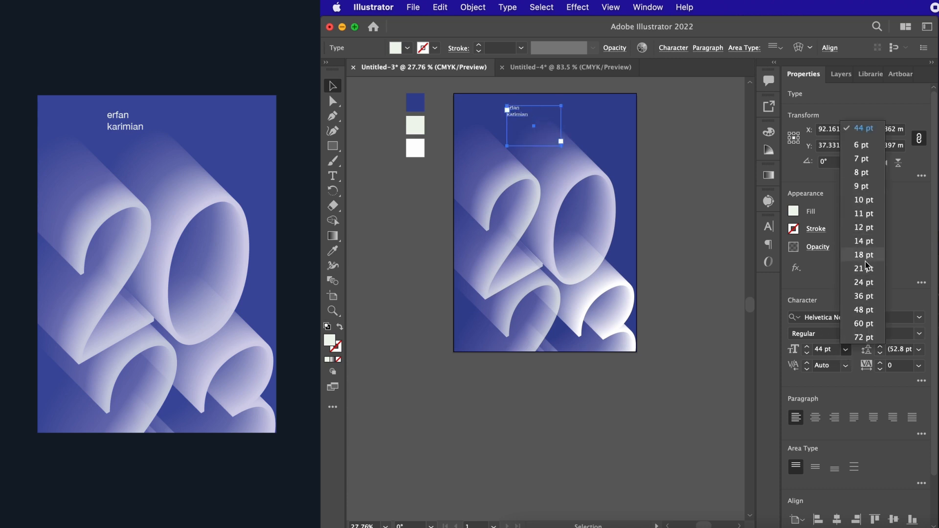
left_click(865, 283)
left_click(701, 205)
Step: Select the name text and shorten its frame by raising the lower edge to just beneath the second line
left_click_drag(641, 165, 675, 195)
left_click(554, 146)
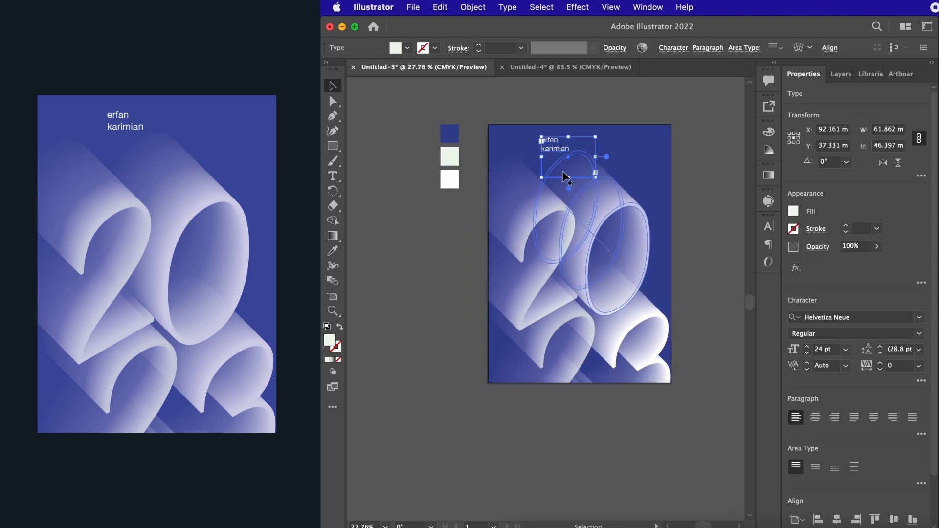
left_click_drag(569, 178, 568, 154)
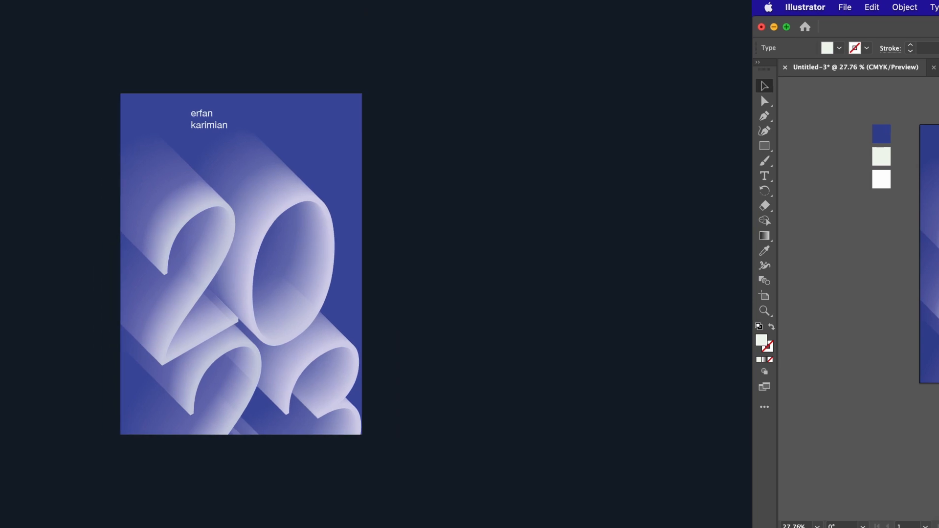